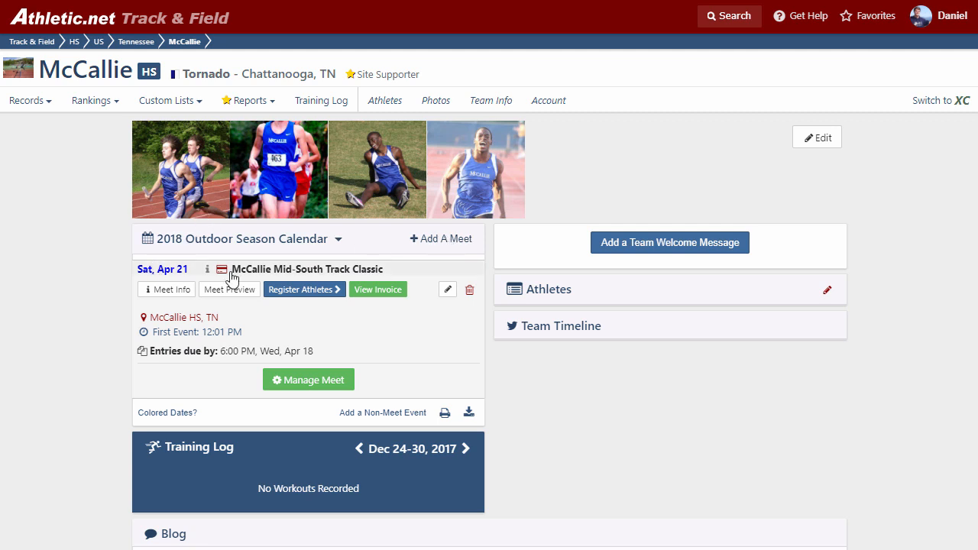
# Open athlete registration for the McCallie Mid-South Track Classic from the 2018 Outdoor Season Calendar.
pyautogui.click(273, 260)
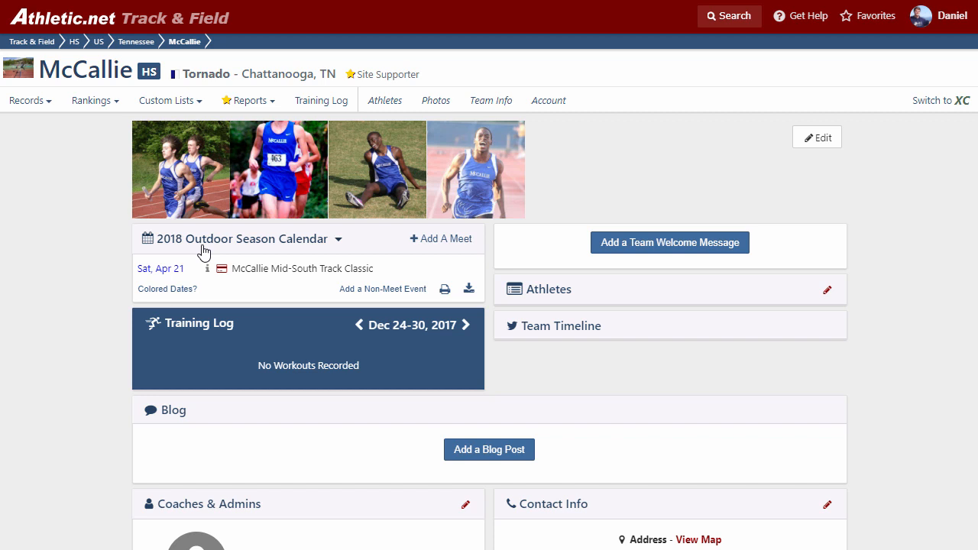
pyautogui.click(271, 272)
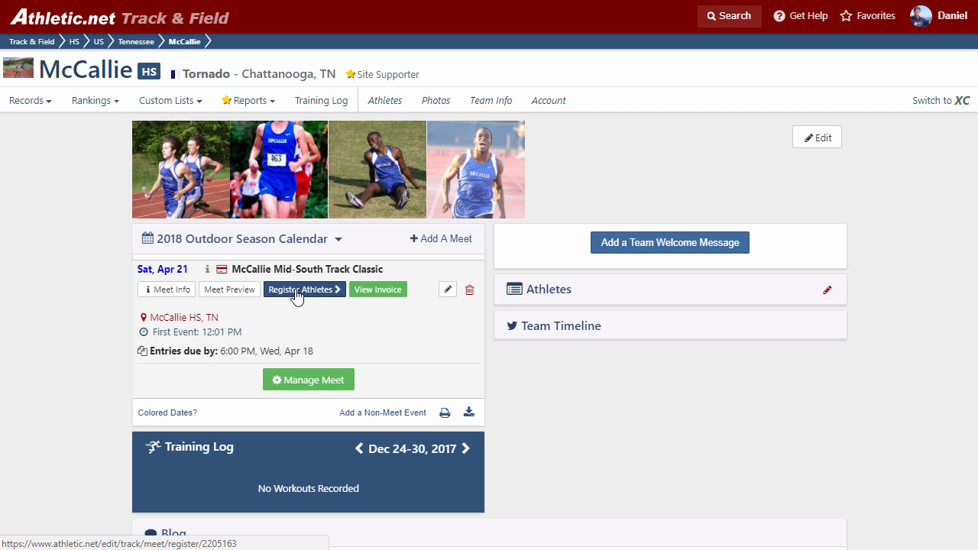
pyautogui.click(297, 297)
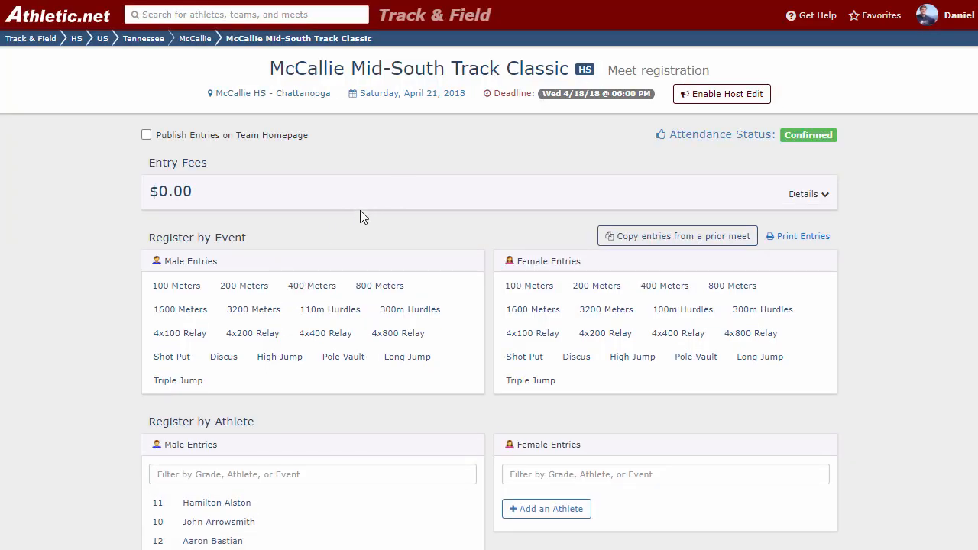
# Enter the first three listed male athletes in the 200 Meters, each in the Varsity division.
pyautogui.scroll(-1, 356, 235)
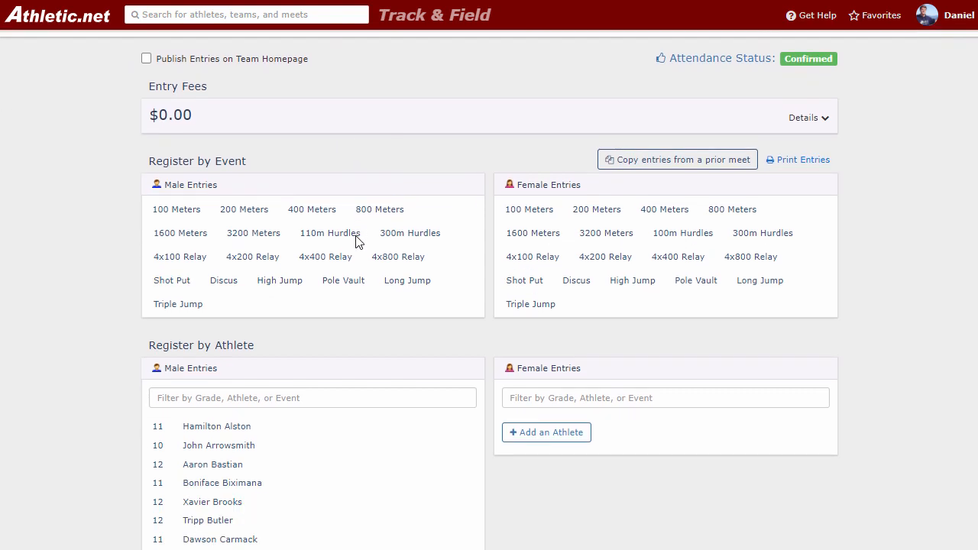
pyautogui.click(240, 210)
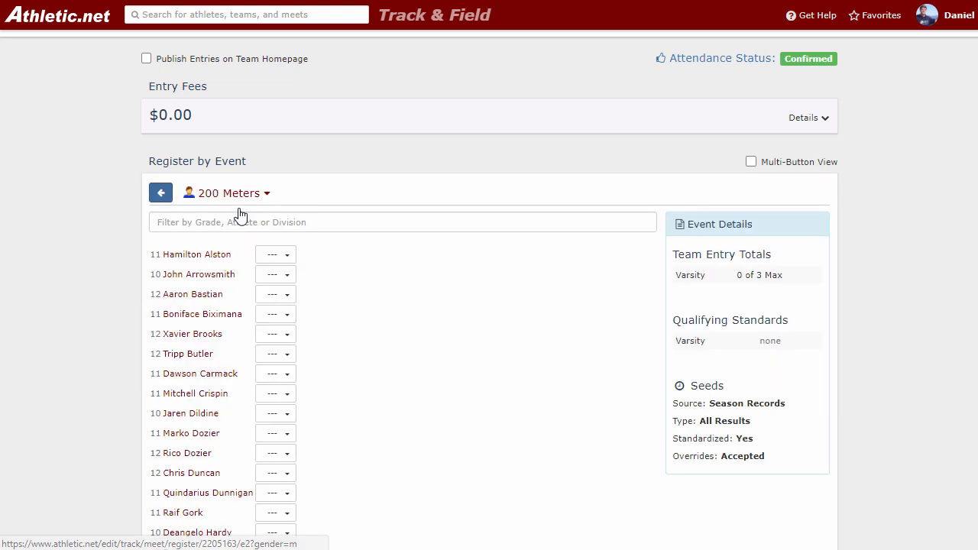
pyautogui.click(277, 258)
pyautogui.click(282, 279)
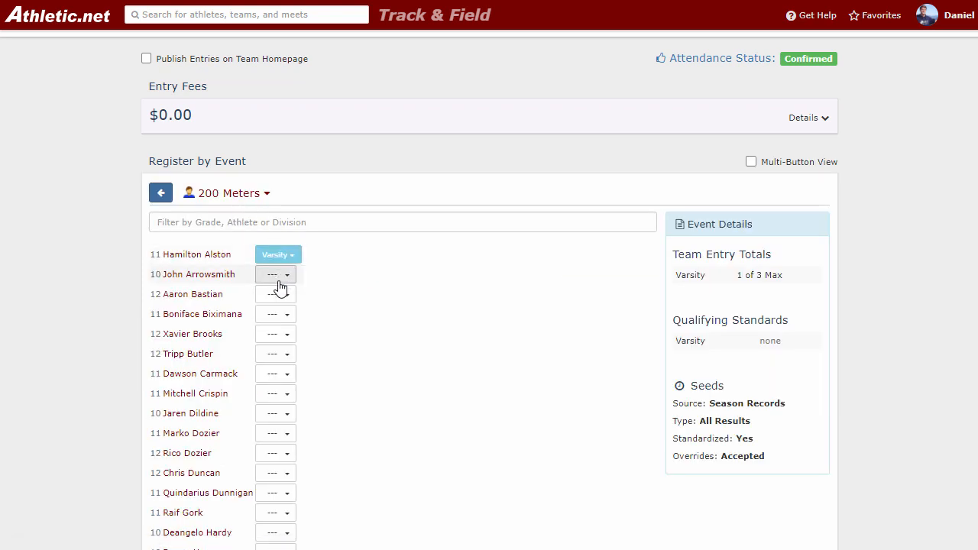
pyautogui.click(280, 280)
pyautogui.click(285, 321)
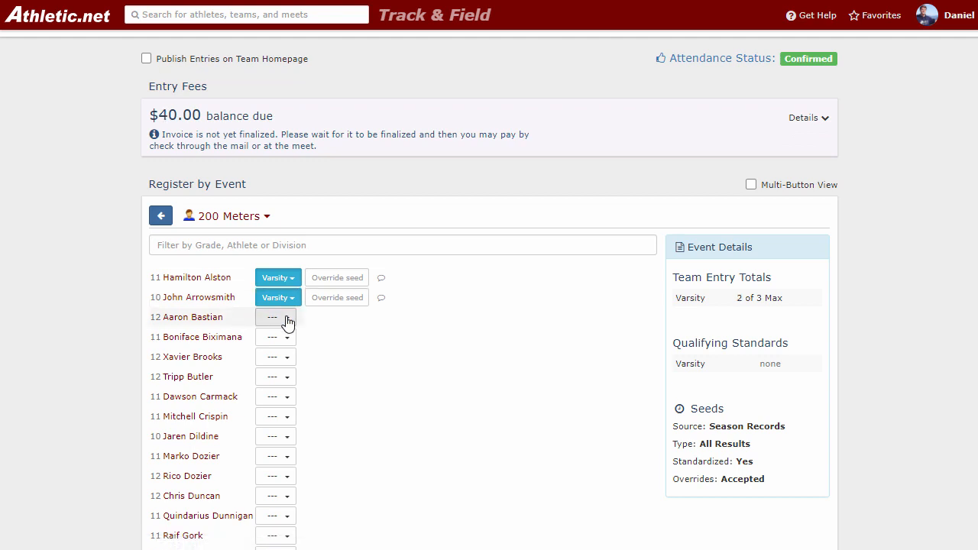
pyautogui.click(286, 321)
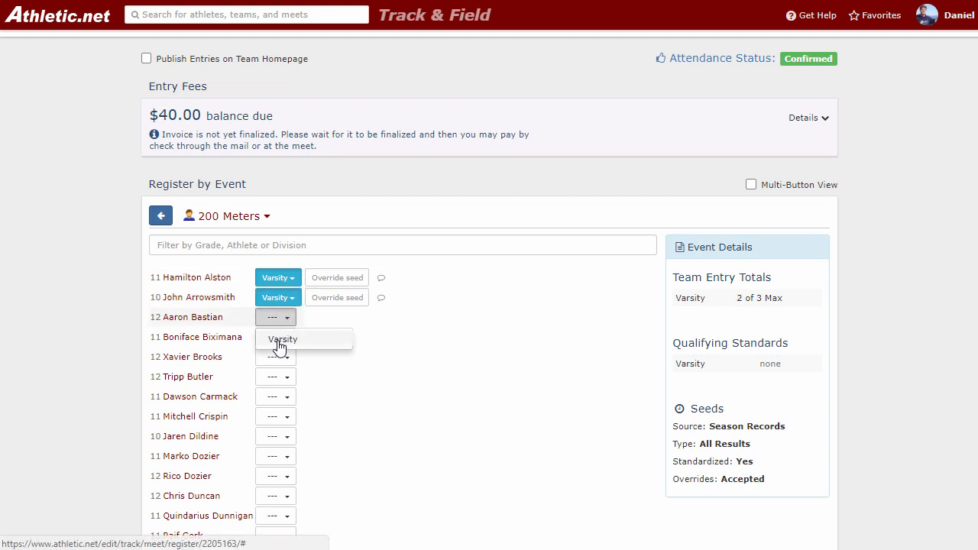
pyautogui.click(280, 345)
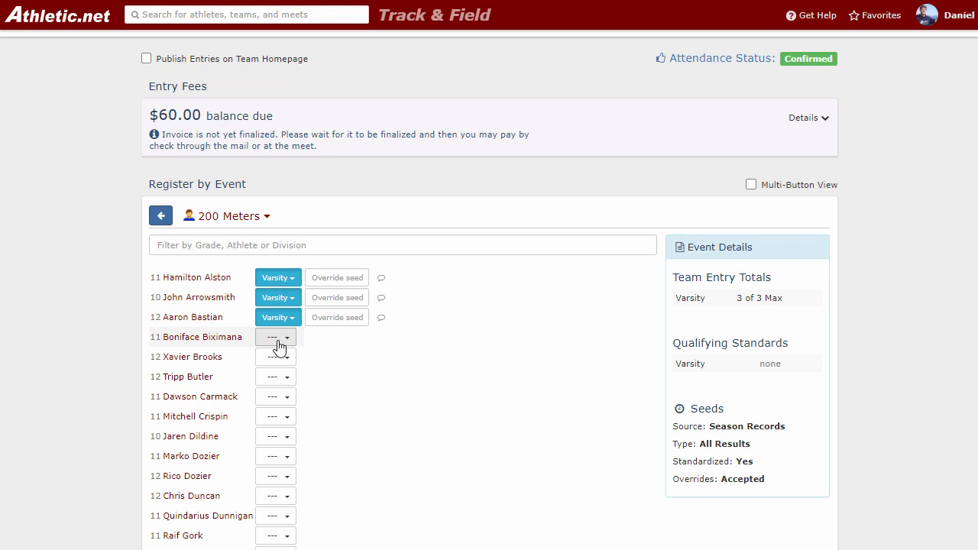
# Examine the override seed fields of the 200 Meters entries and the seed override setting in the event details.
pyautogui.click(316, 278)
pyautogui.click(331, 298)
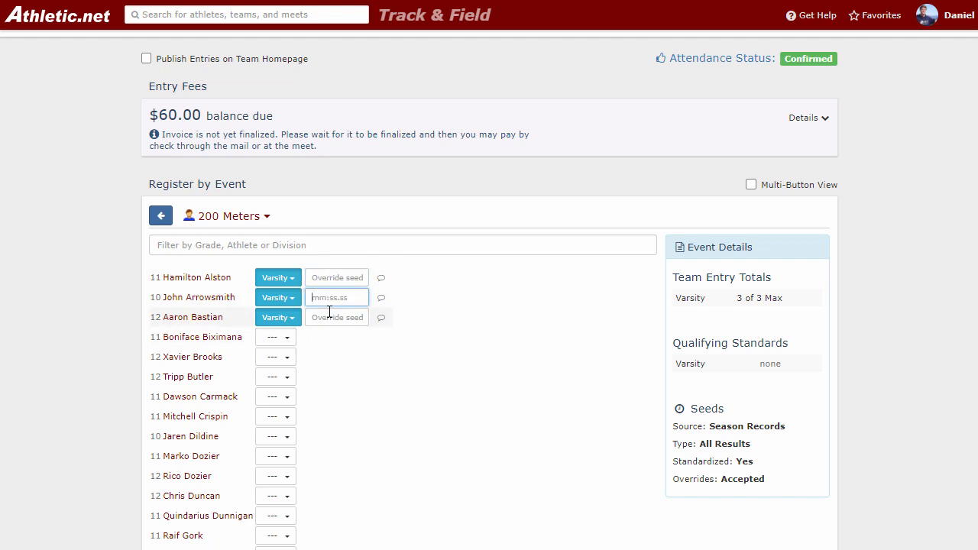
pyautogui.moveTo(684, 481); pyautogui.dragTo(748, 479)
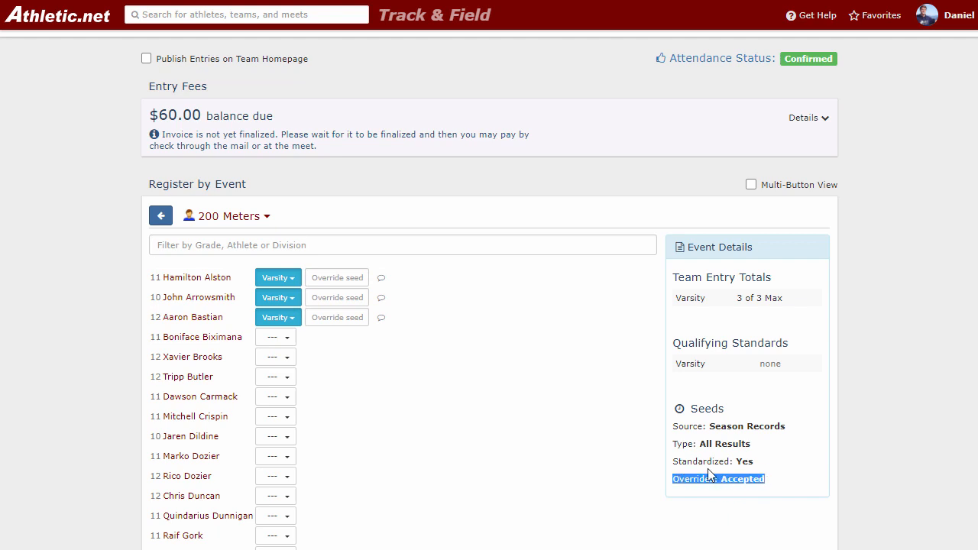
pyautogui.click(469, 360)
pyautogui.click(348, 278)
pyautogui.click(348, 298)
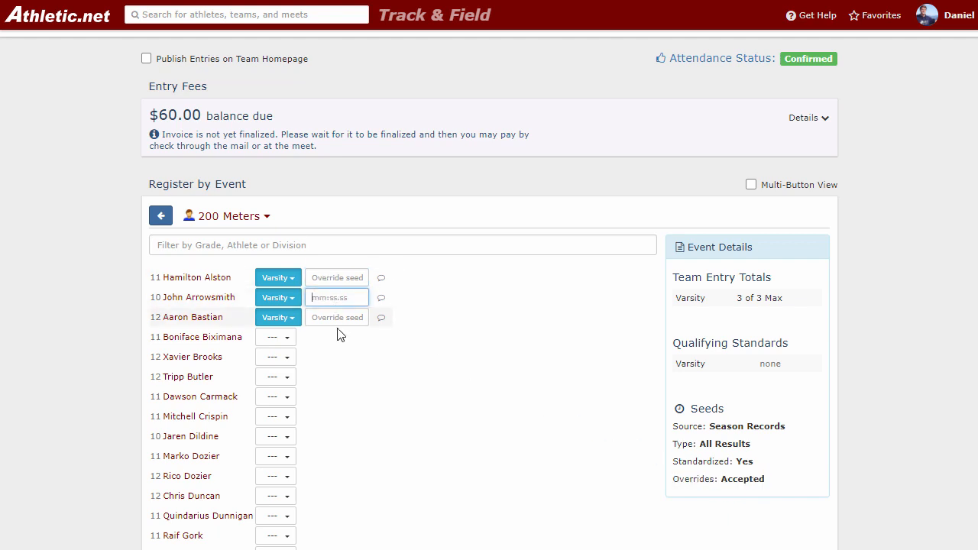
pyautogui.click(341, 342)
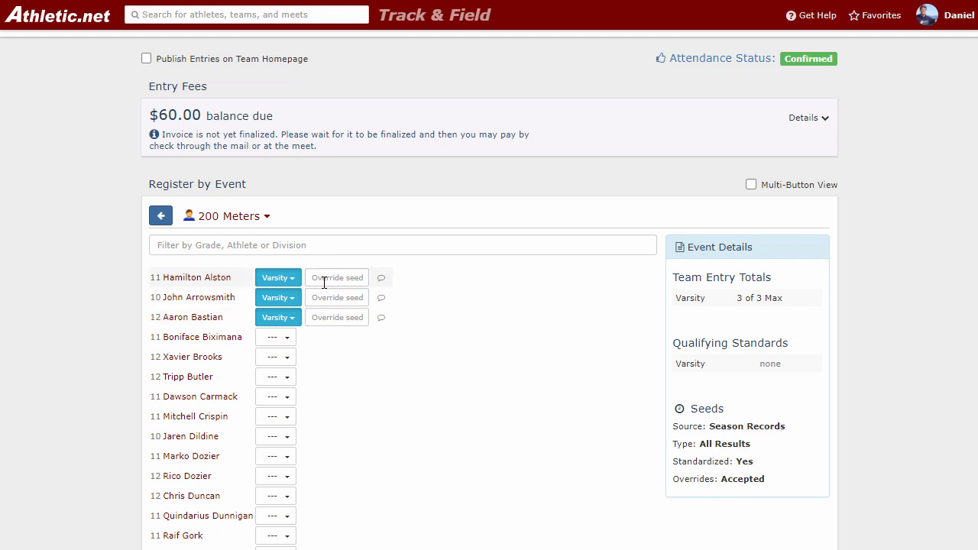
# Check whether a fourth male athlete can be entered as Varsity and review the team entry limit for the 200 Meters.
pyautogui.click(278, 339)
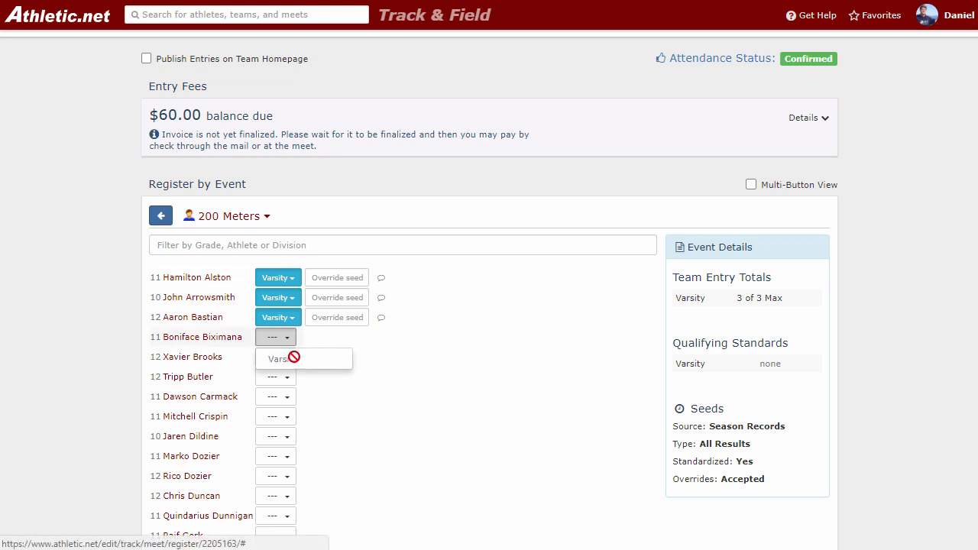
pyautogui.moveTo(737, 299); pyautogui.dragTo(775, 312)
pyautogui.click(431, 298)
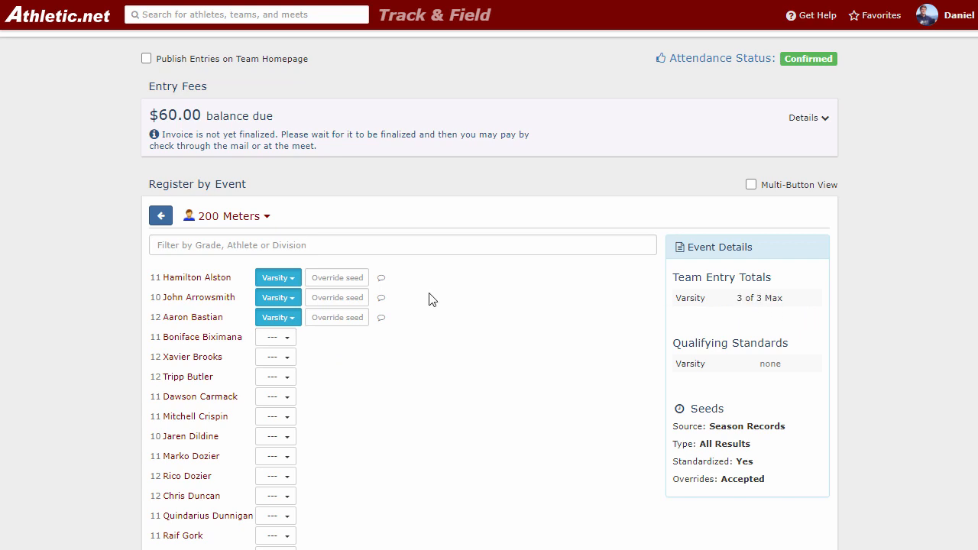
# Return to the registration overview and register the second listed male athlete in the Varsity 100 Meters and High Jump.
pyautogui.click(229, 216)
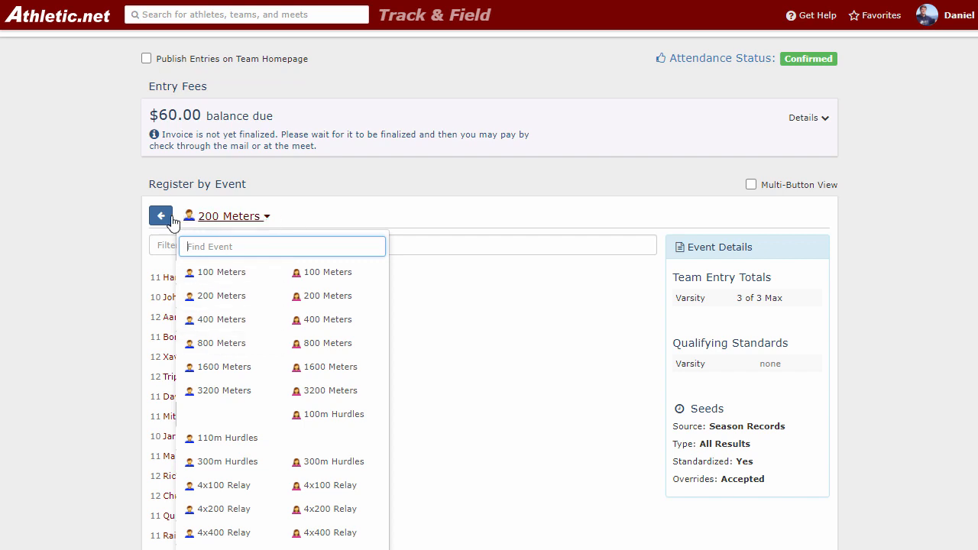
pyautogui.click(160, 217)
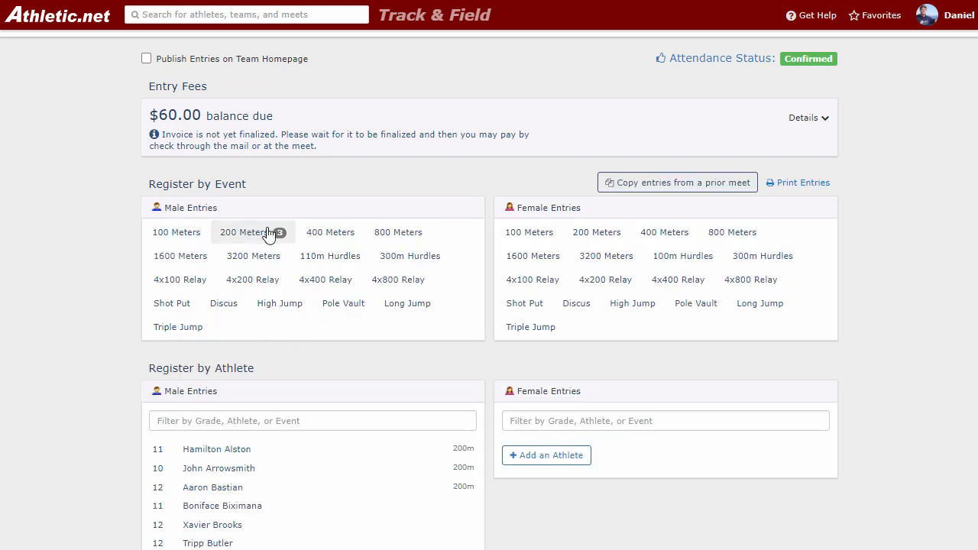
pyautogui.scroll(-3, 276, 239)
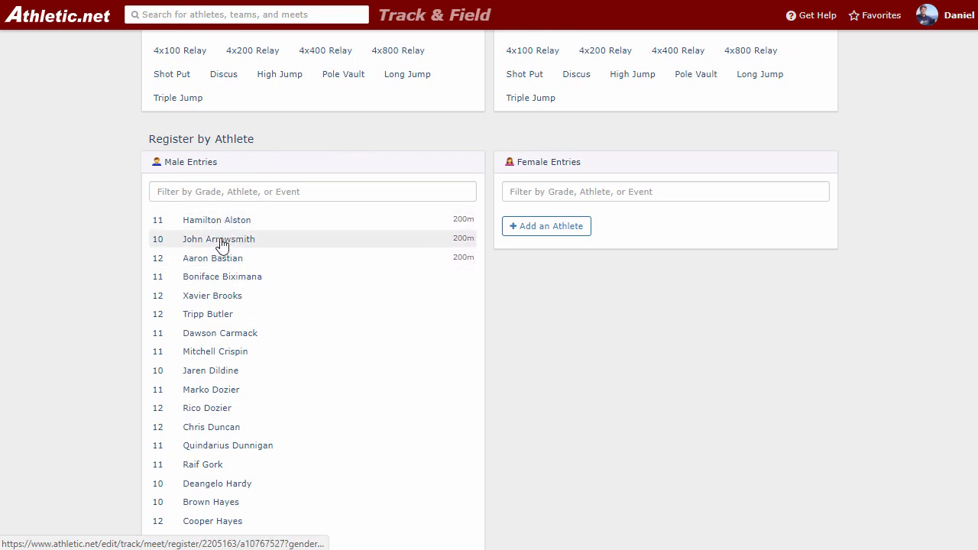
pyautogui.click(222, 243)
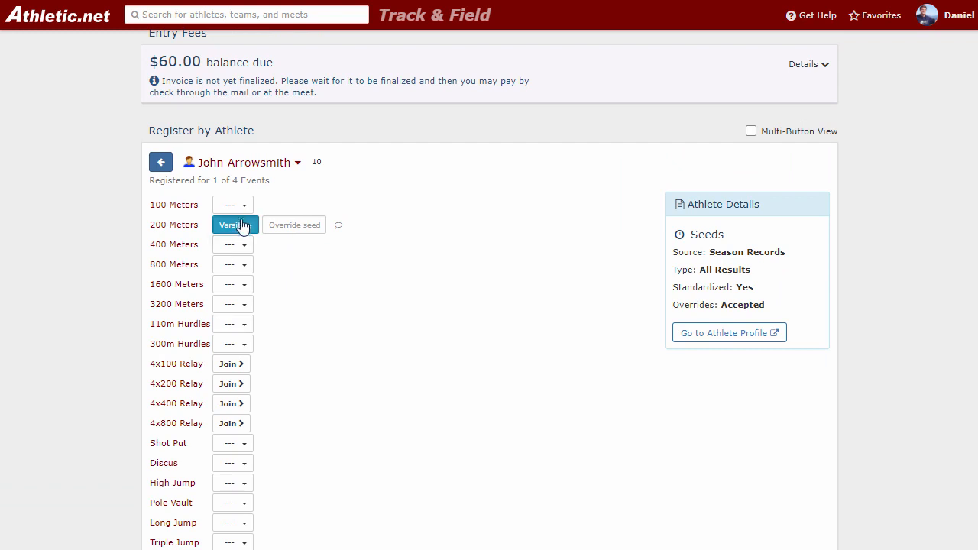
pyautogui.click(243, 205)
pyautogui.click(237, 227)
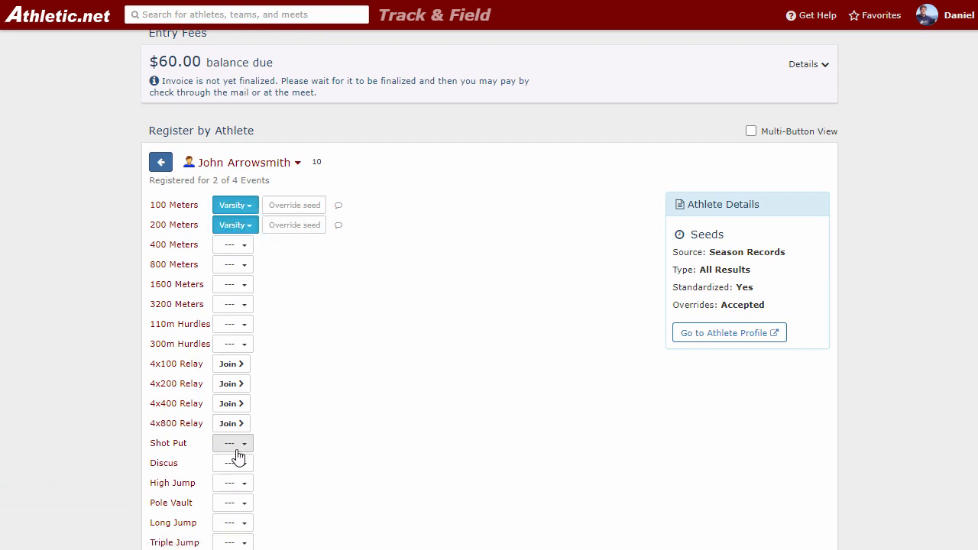
pyautogui.click(233, 486)
pyautogui.click(242, 504)
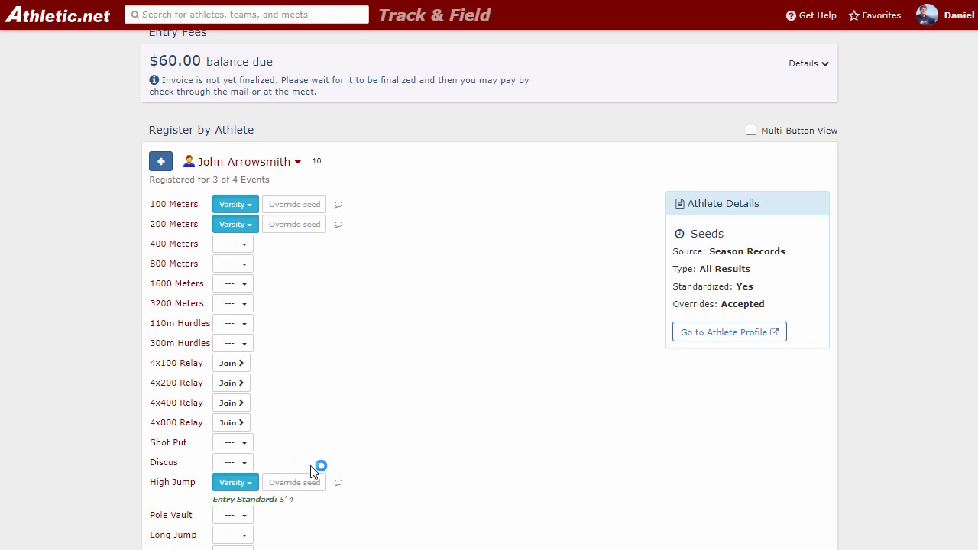
# Review the athlete's High Jump seed field and entry standard, and check how many events the athlete is registered for.
pyautogui.scroll(-2, 311, 471)
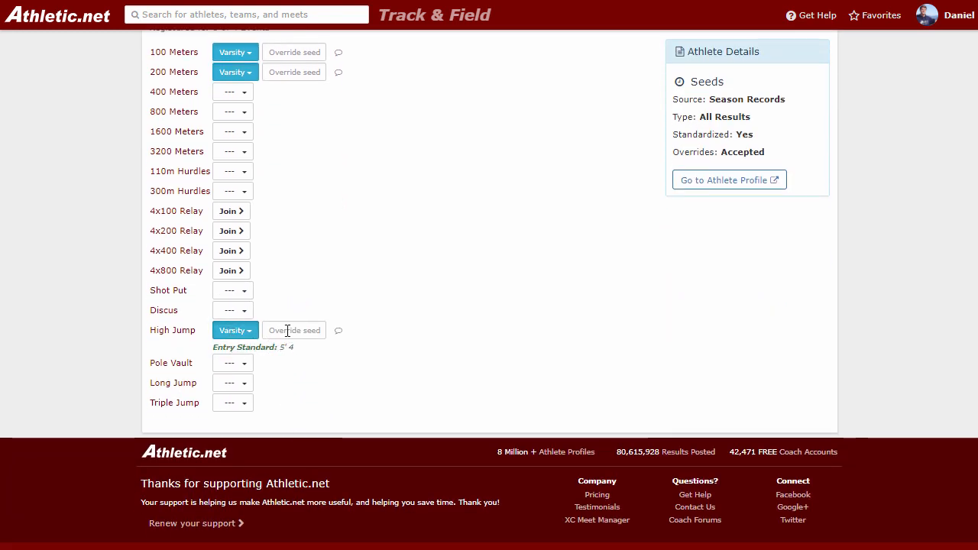
pyautogui.click(295, 331)
pyautogui.click(305, 283)
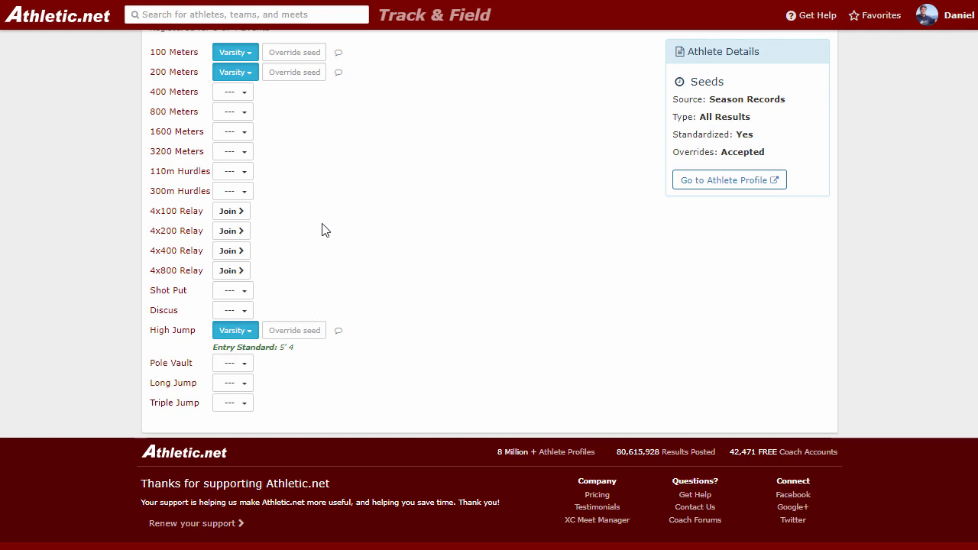
pyautogui.scroll(2, 322, 230)
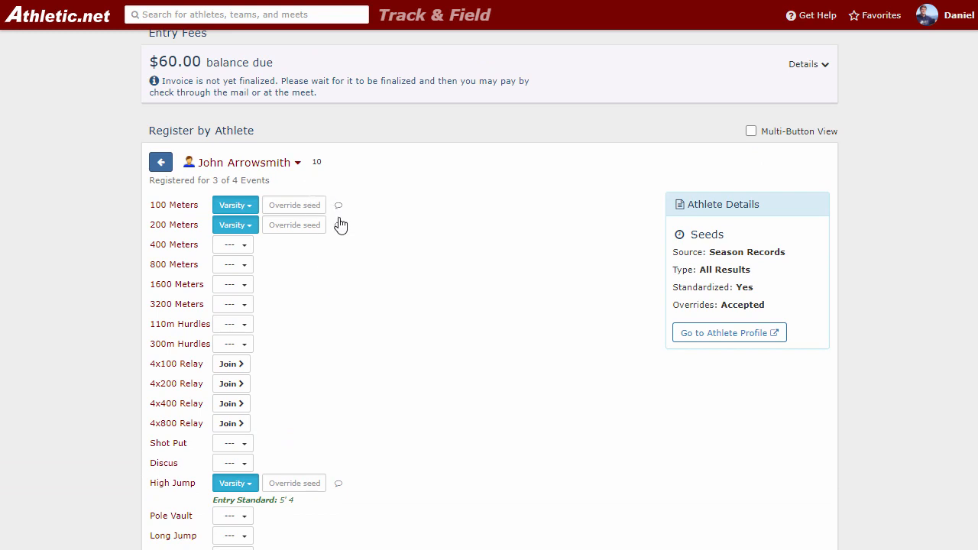
pyautogui.moveTo(197, 180); pyautogui.dragTo(250, 190)
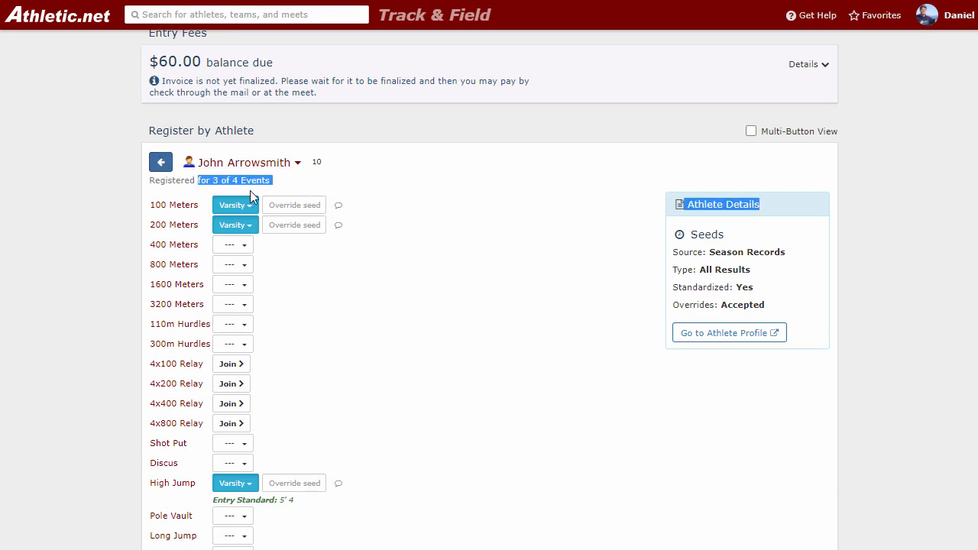
pyautogui.click(250, 178)
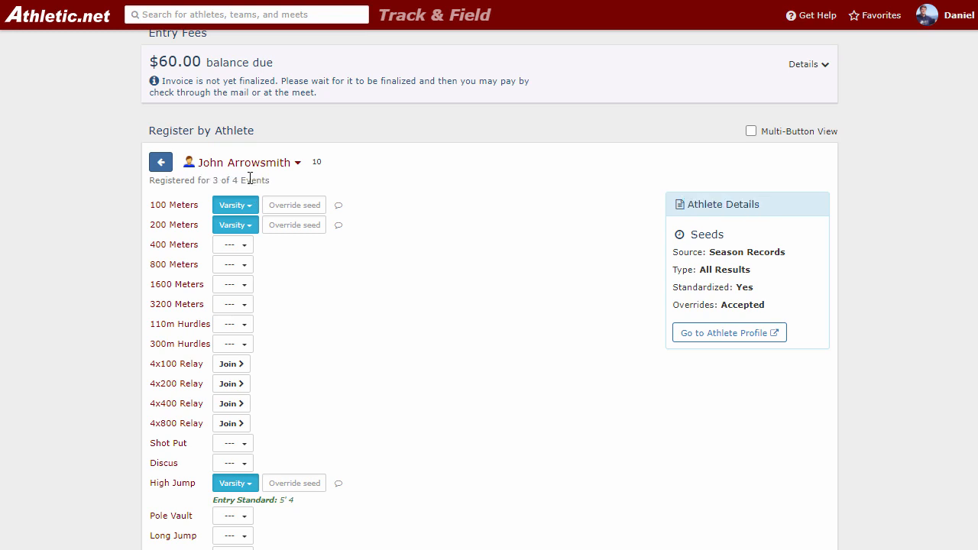
# Return to the registration overview and add a Varsity relay team to the male 4x100 Relay.
pyautogui.click(161, 164)
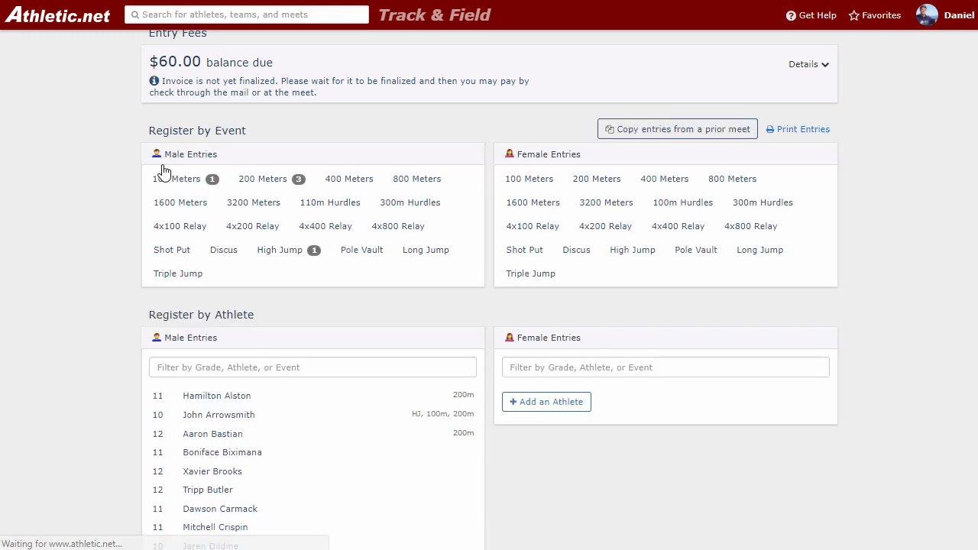
pyautogui.click(192, 232)
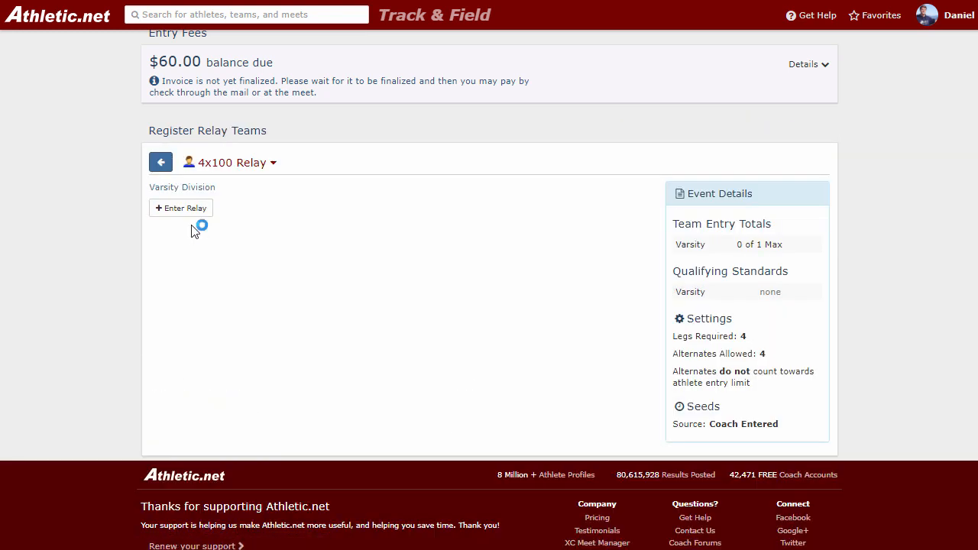
pyautogui.click(191, 211)
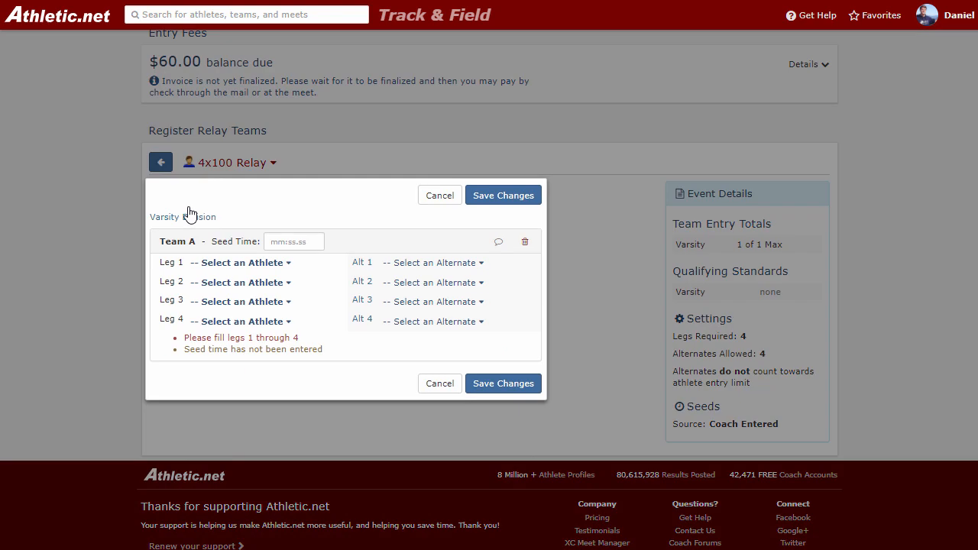
# Fill legs 1 to 4 of relay Team A with the second, third, fourth and first athletes of the male roster.
pyautogui.click(245, 264)
pyautogui.click(233, 350)
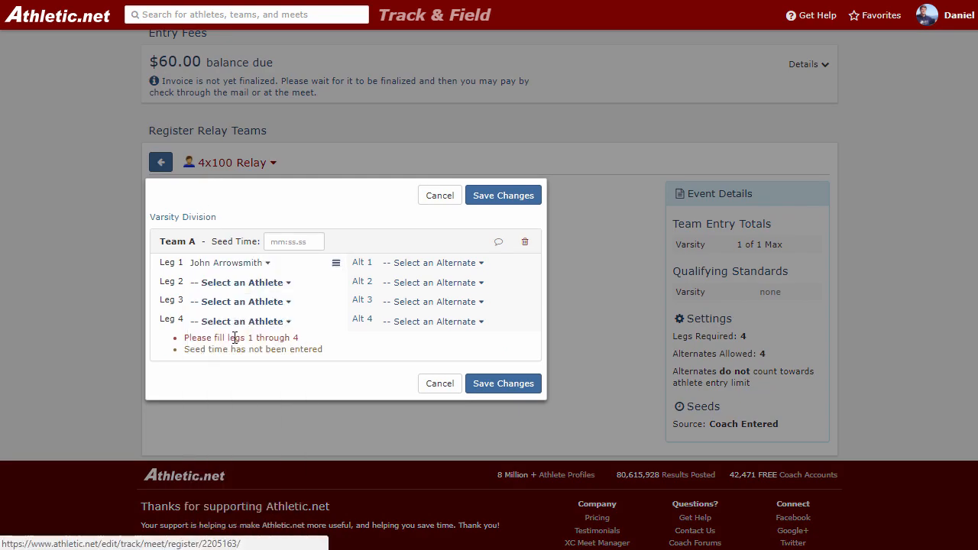
pyautogui.click(245, 283)
pyautogui.click(234, 370)
pyautogui.click(238, 303)
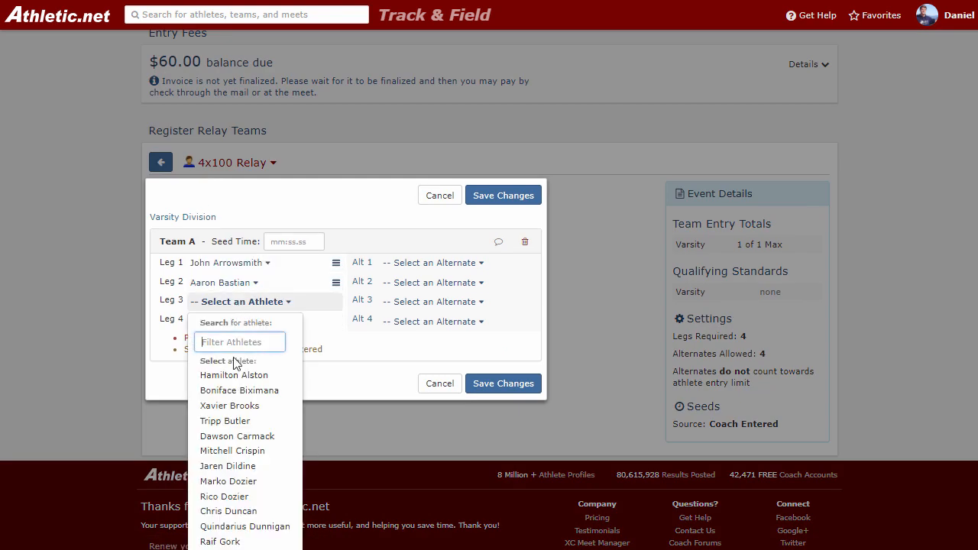
pyautogui.click(229, 386)
pyautogui.click(253, 322)
pyautogui.click(234, 398)
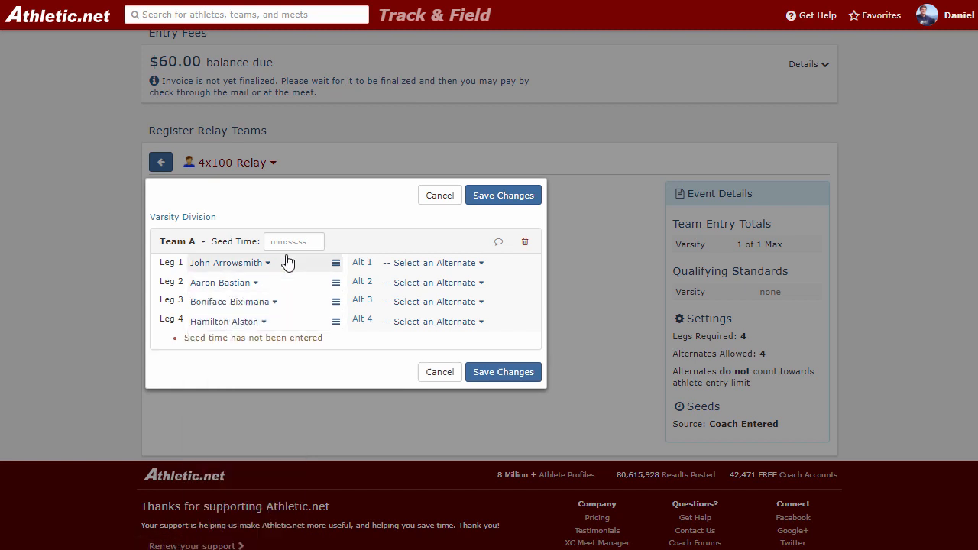
# Assign the sixth athlete of the male roster as alternate 1 for relay Team A.
pyautogui.click(288, 242)
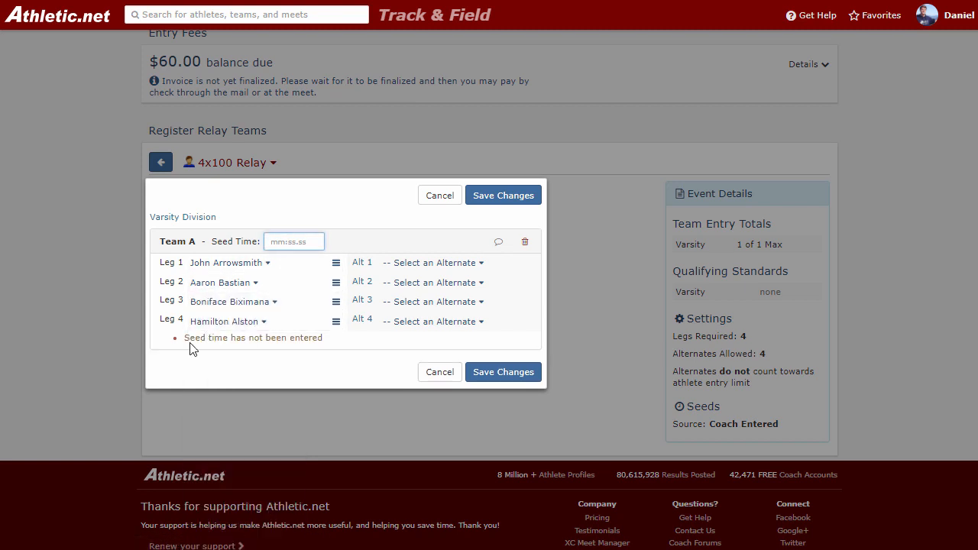
pyautogui.click(427, 264)
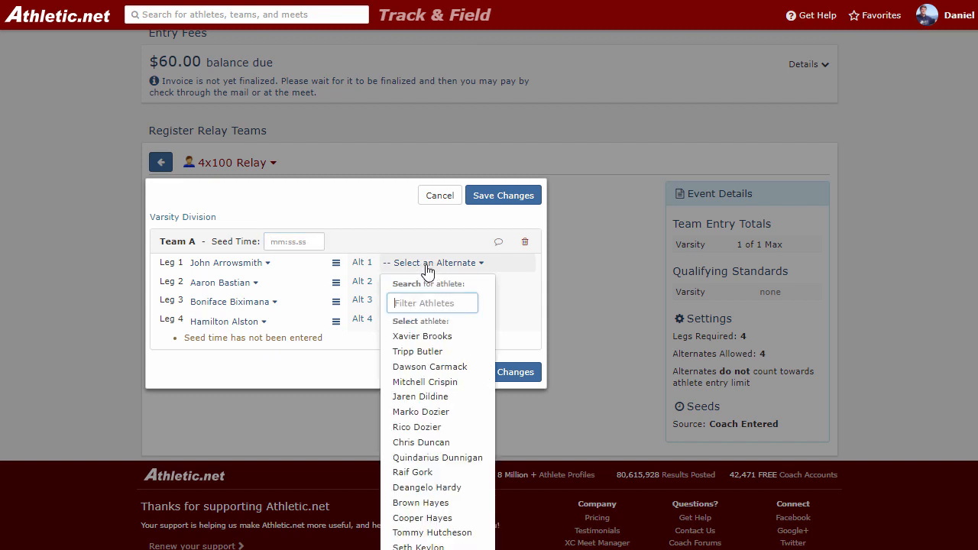
pyautogui.click(428, 354)
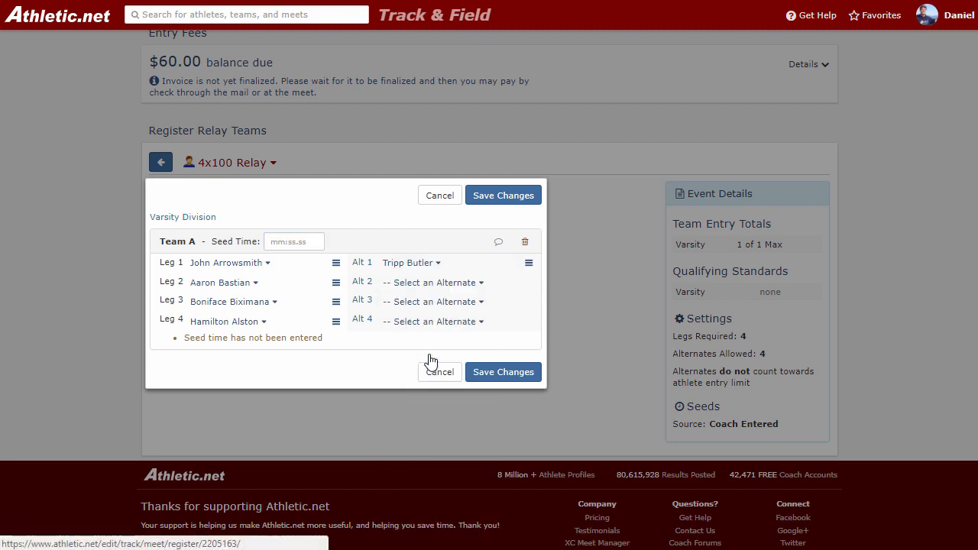
# Set relay Team A's seed time to 52.35 and save the relay entry.
pyautogui.click(304, 241)
pyautogui.write('52.35')
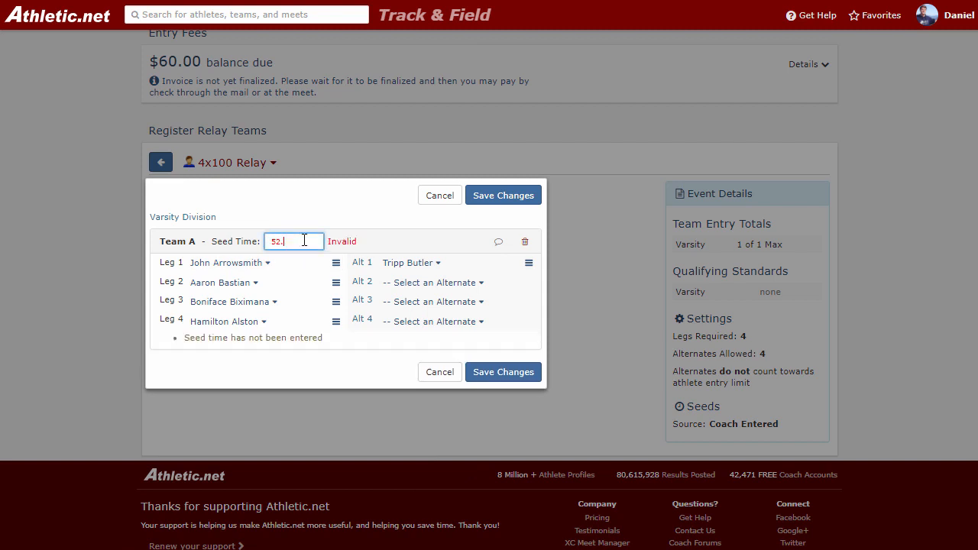
pyautogui.click(498, 197)
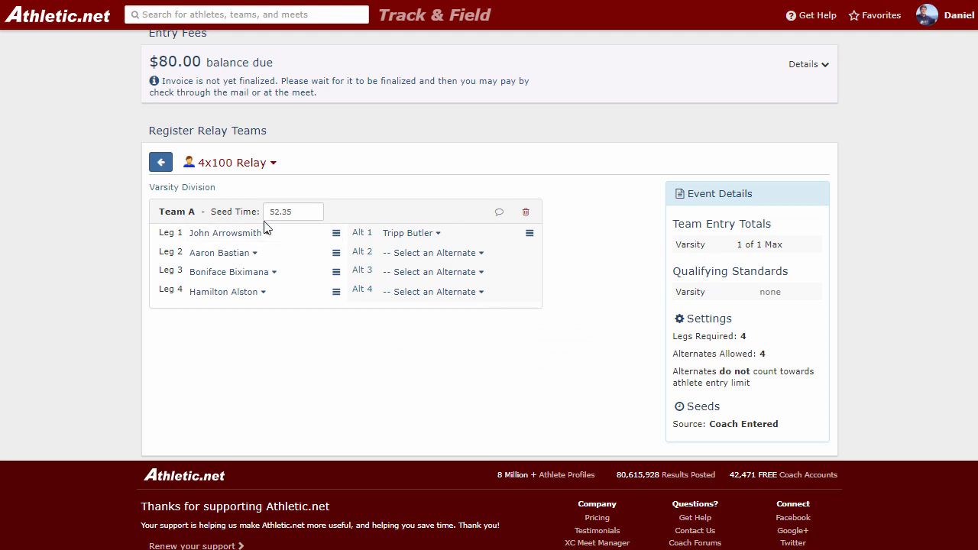
# Return to the registration overview and review the events listed beside each athlete of the male roster.
pyautogui.click(162, 165)
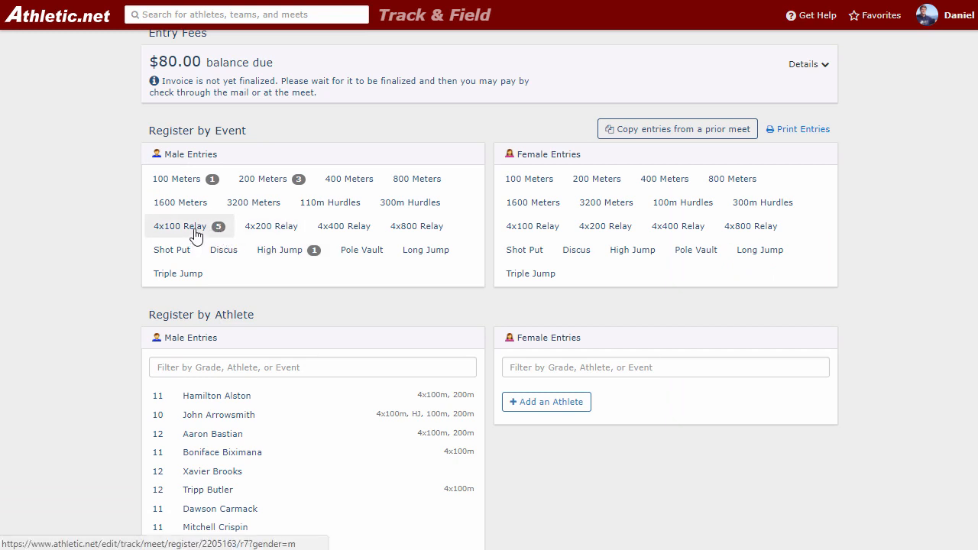
pyautogui.scroll(-1, 229, 306)
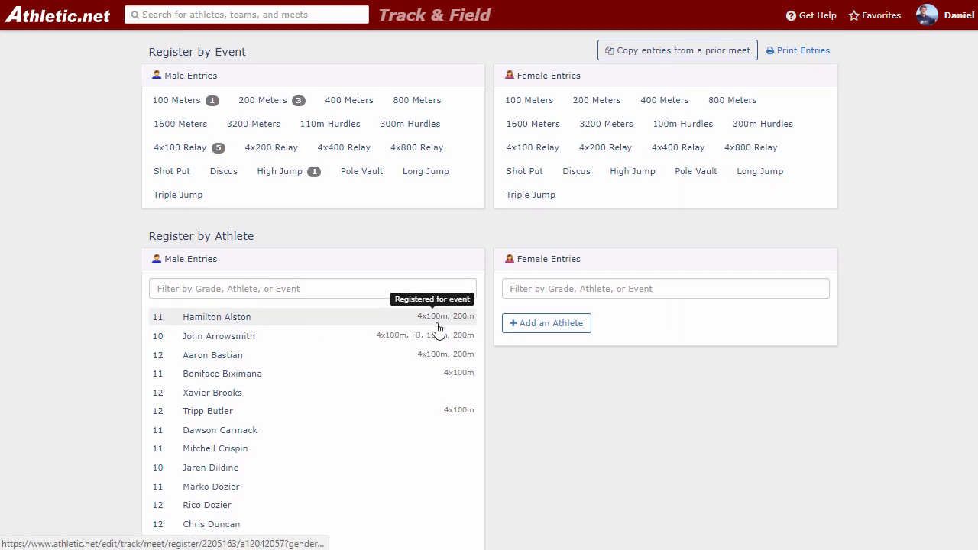
pyautogui.scroll(-2, 436, 327)
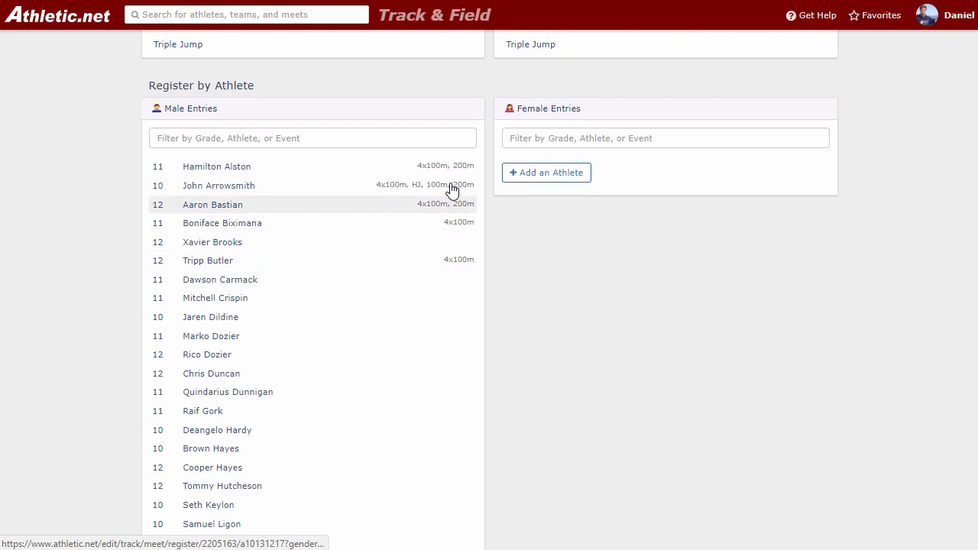
pyautogui.scroll(-3, 468, 272)
pyautogui.scroll(-2, 462, 282)
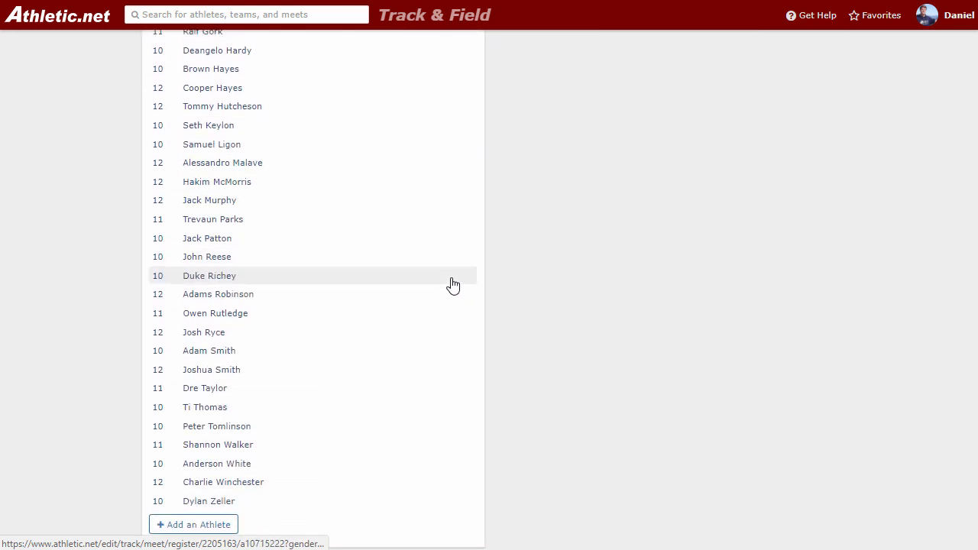
pyautogui.scroll(6, 452, 284)
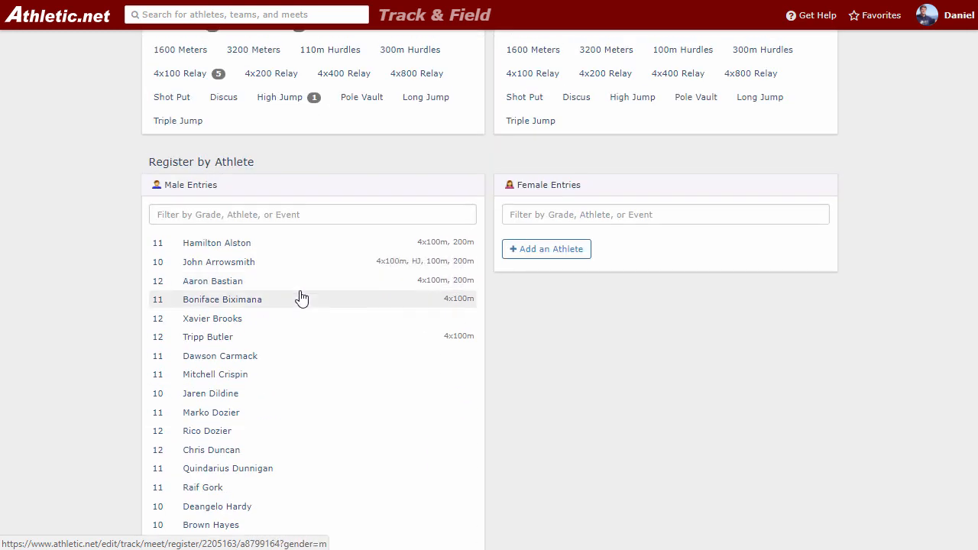
pyautogui.scroll(1, 300, 298)
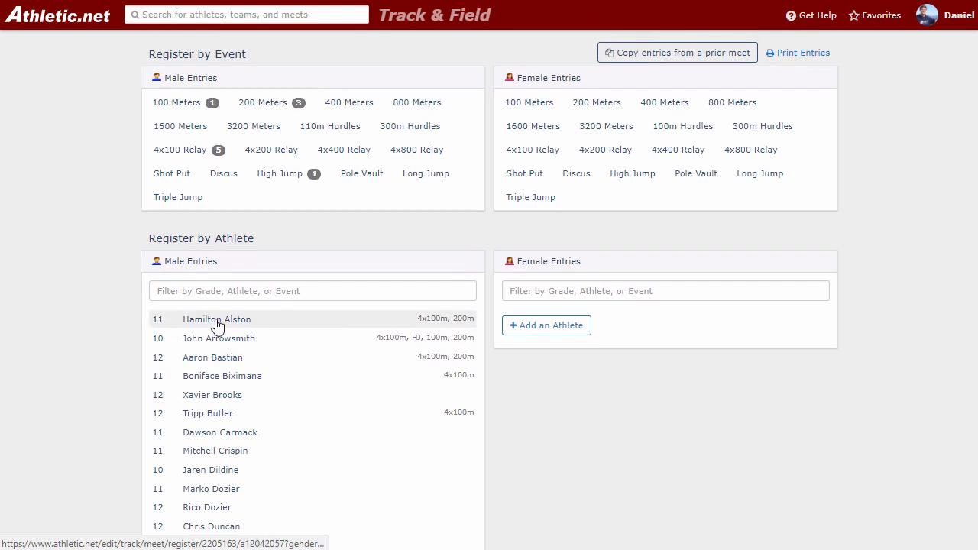
# Remove the first male athlete's 200 Meters entry and return to the registration overview.
pyautogui.click(212, 326)
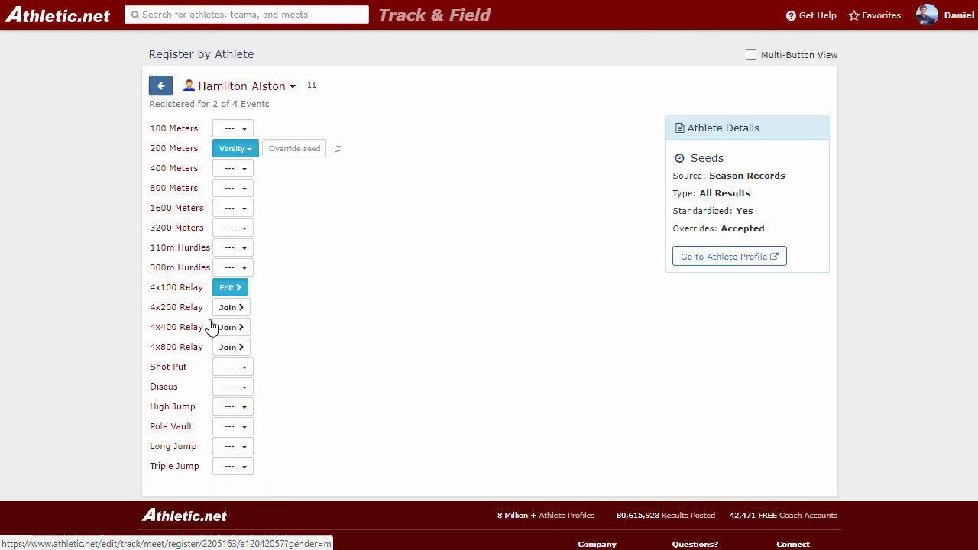
pyautogui.click(232, 149)
pyautogui.click(237, 195)
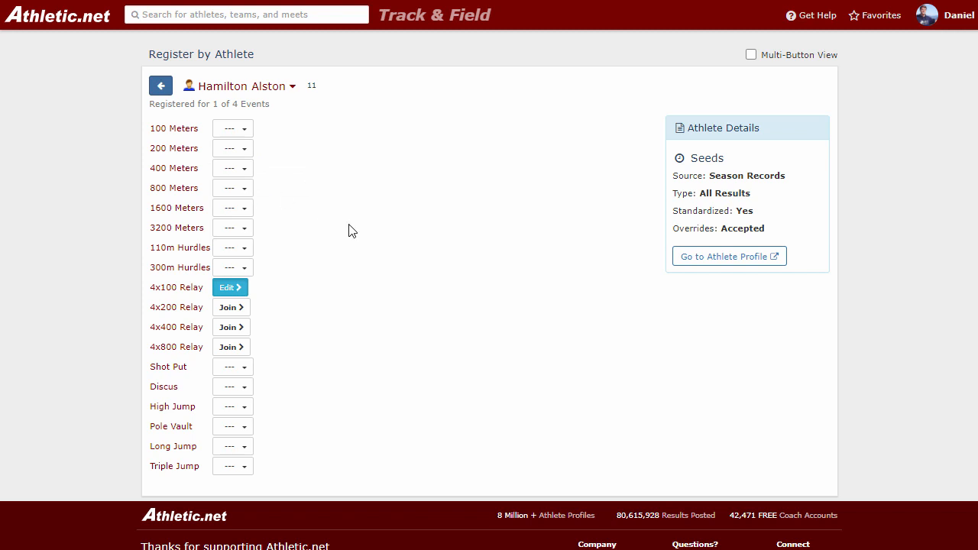
pyautogui.click(161, 90)
# Clear the second and third athletes' entries in the male 200 Meters and return to the registration overview.
pyautogui.scroll(2, 299, 209)
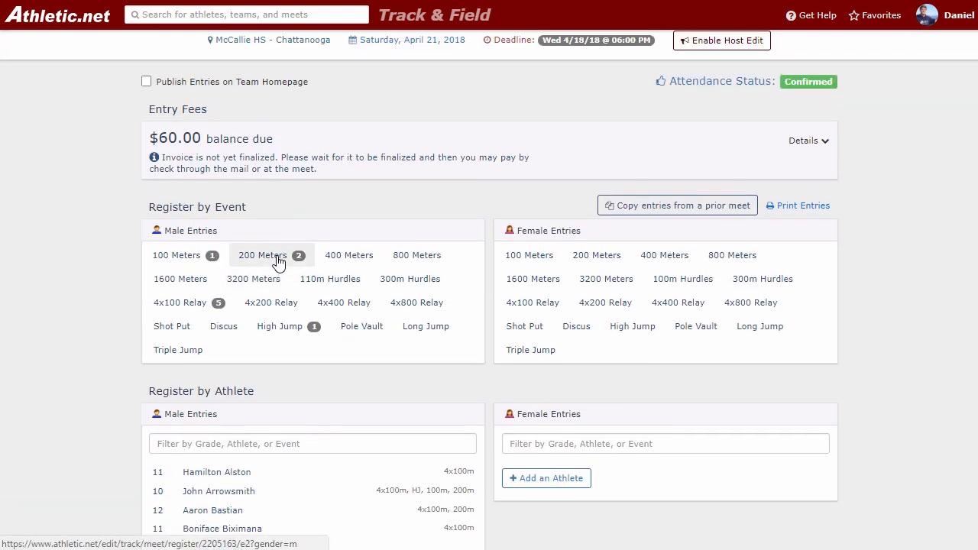
pyautogui.click(278, 261)
pyautogui.click(283, 324)
pyautogui.click(280, 371)
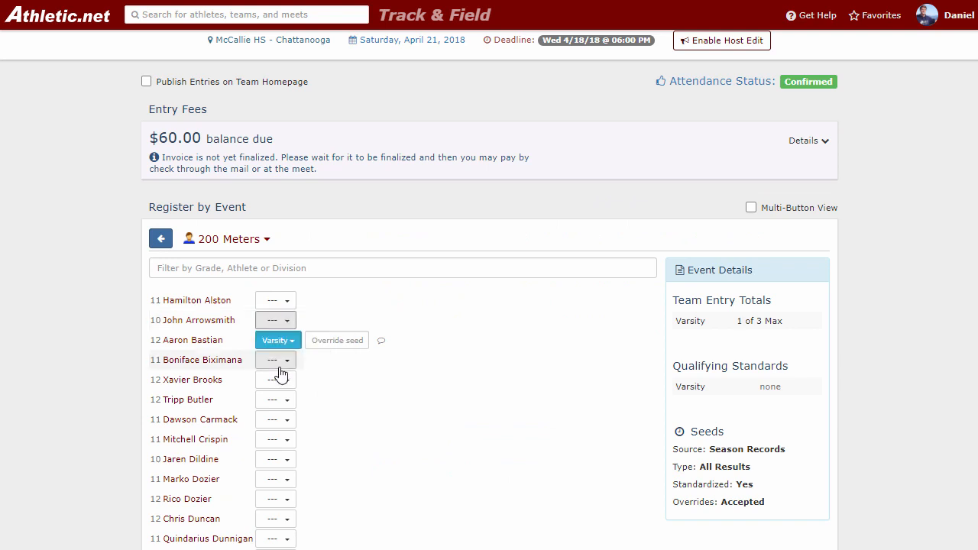
pyautogui.click(280, 342)
pyautogui.click(286, 388)
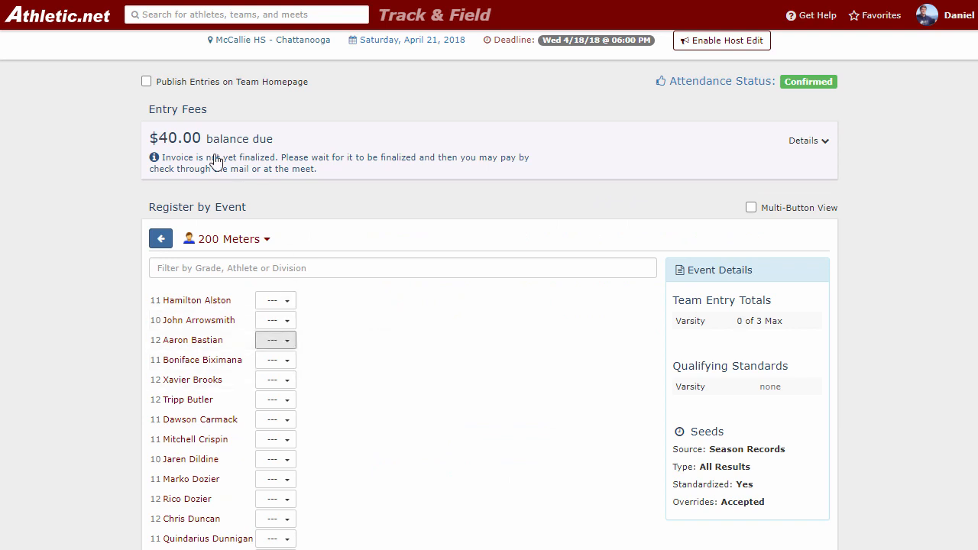
pyautogui.click(161, 240)
# Expand the entry fee details to examine how the balance due is calculated, then collapse them.
pyautogui.scroll(1, 306, 221)
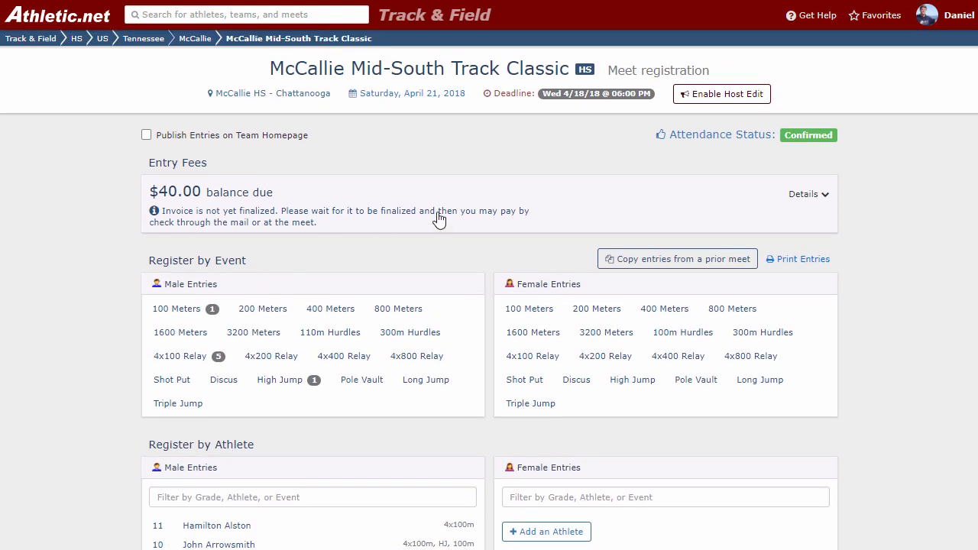
pyautogui.click(578, 197)
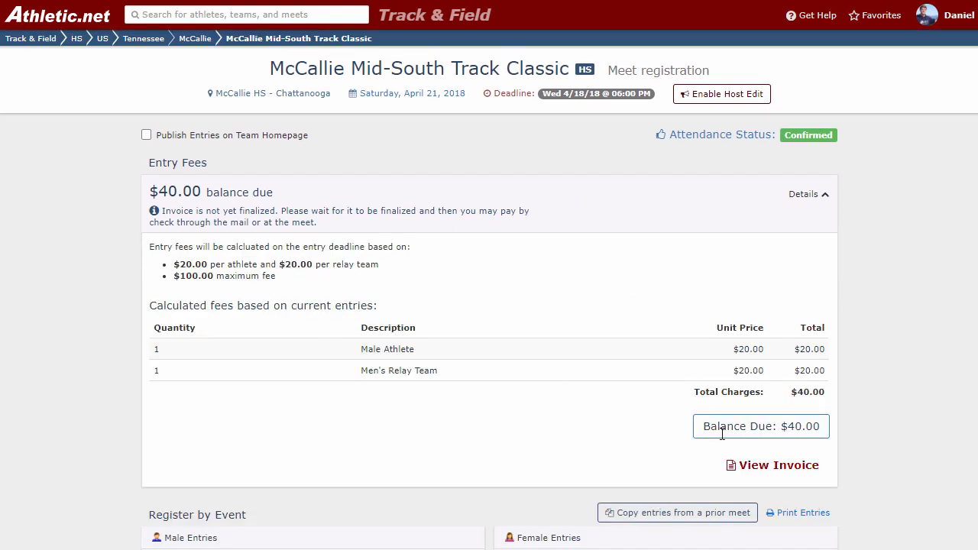
pyautogui.click(570, 199)
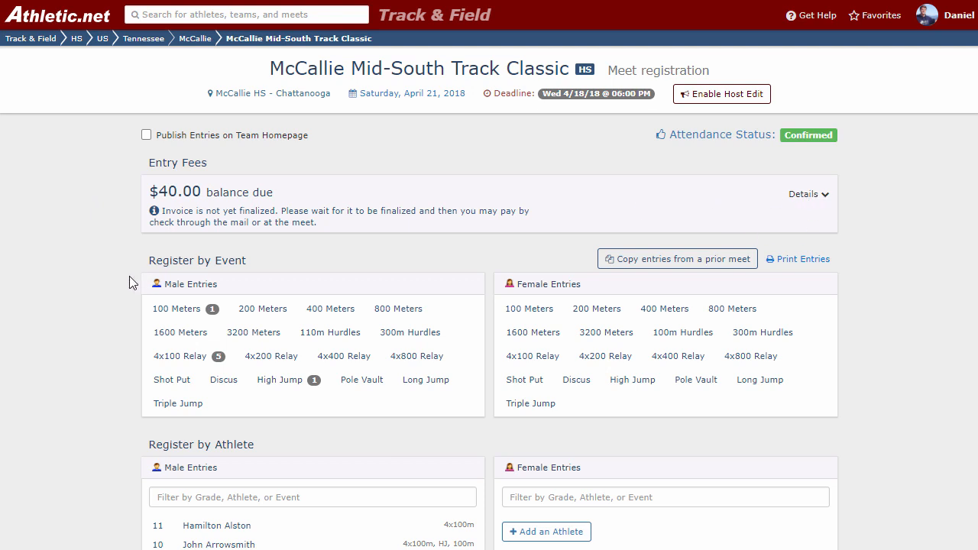
pyautogui.scroll(-1, 104, 258)
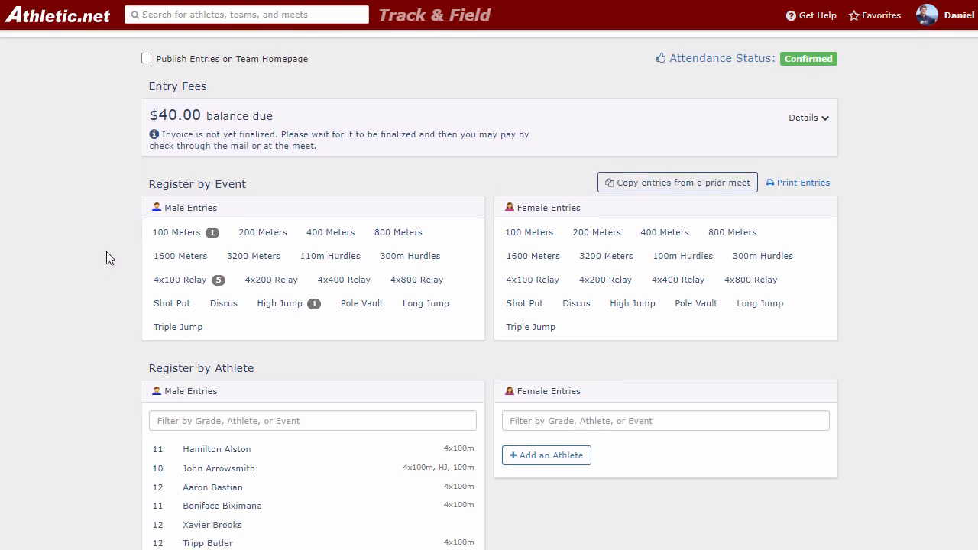
pyautogui.scroll(1, 283, 182)
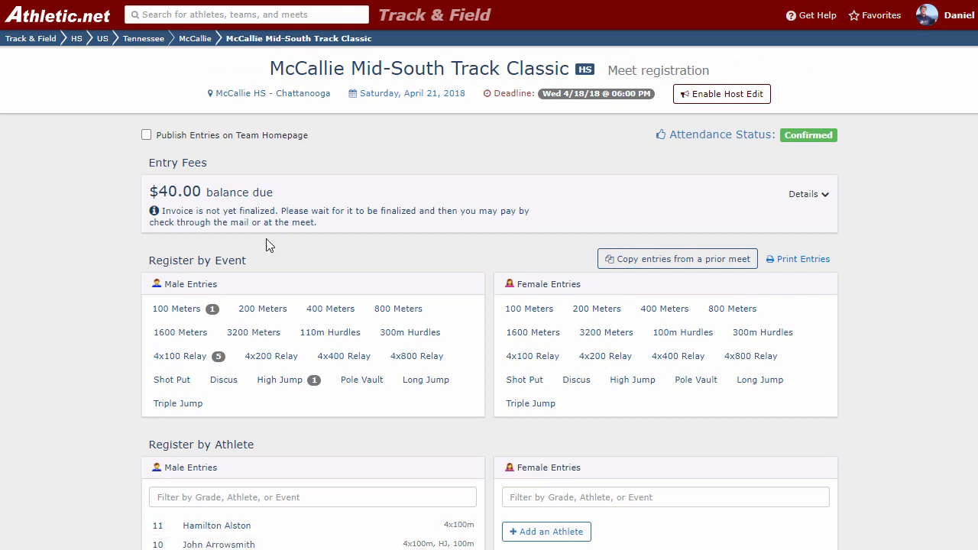
# Remove the second athlete's Varsity entry from the male 100 Meters.
pyautogui.click(182, 309)
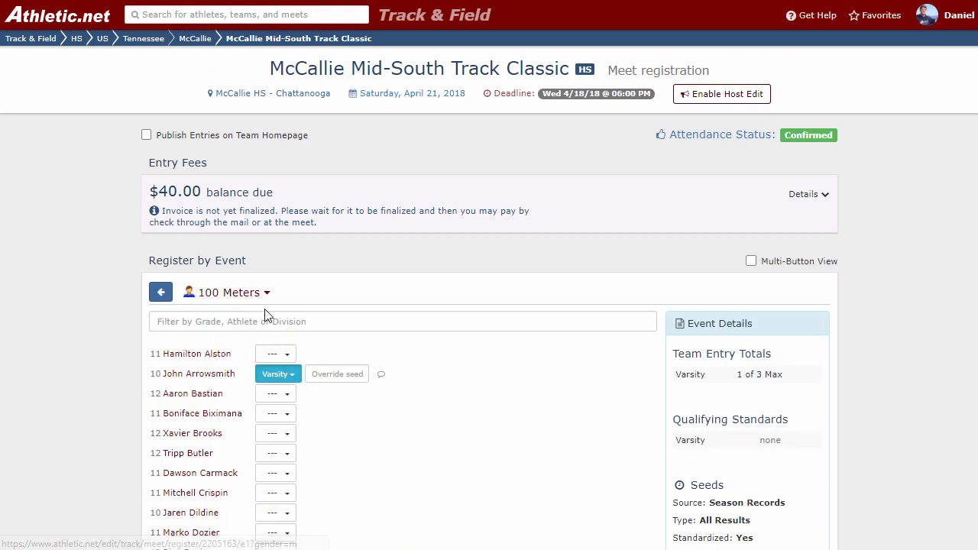
pyautogui.click(271, 376)
pyautogui.click(280, 425)
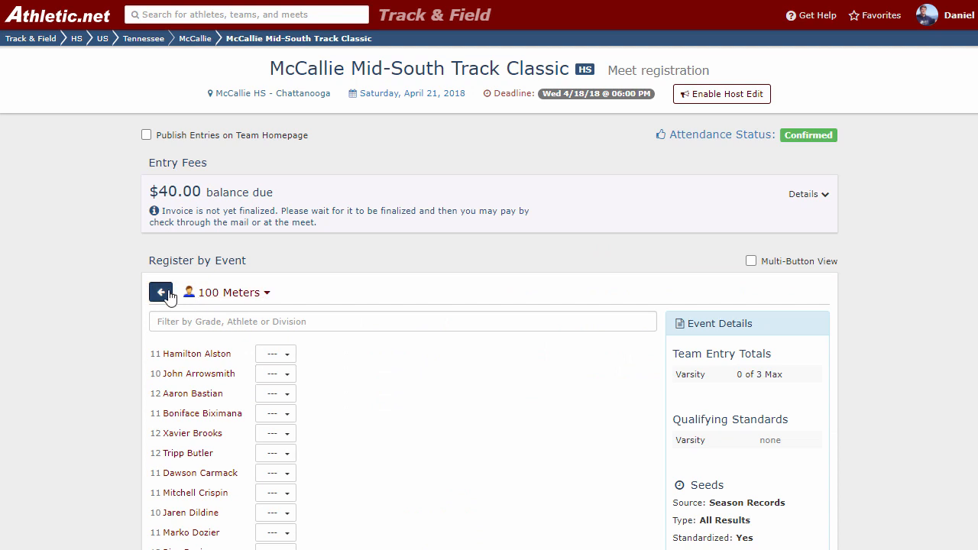
# Delete Team A from the male 4x100 Relay and save the changes.
pyautogui.click(162, 293)
pyautogui.click(208, 356)
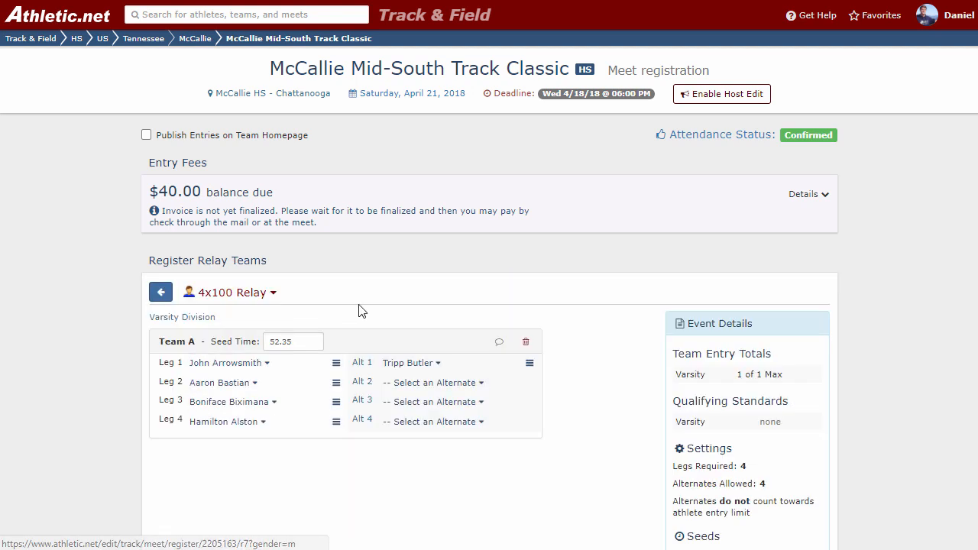
pyautogui.click(526, 342)
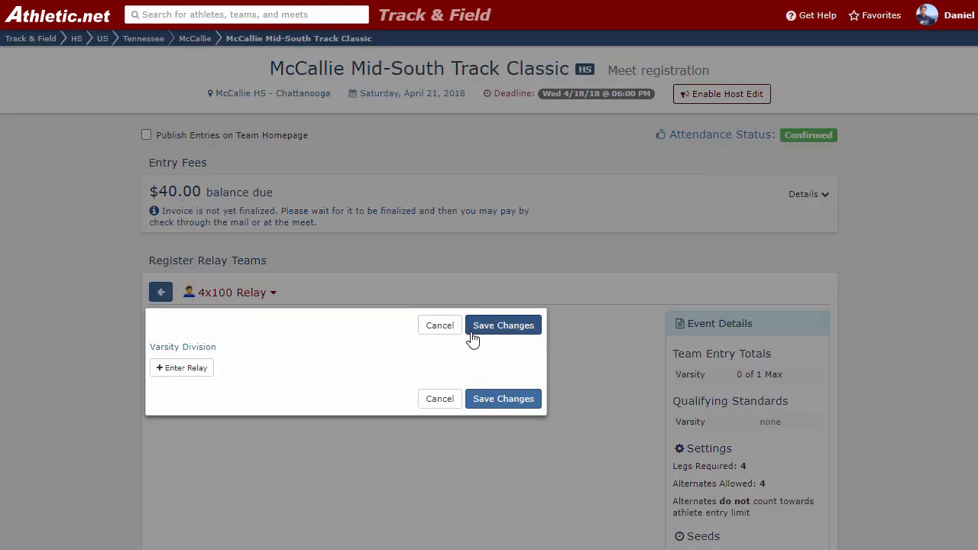
pyautogui.click(504, 335)
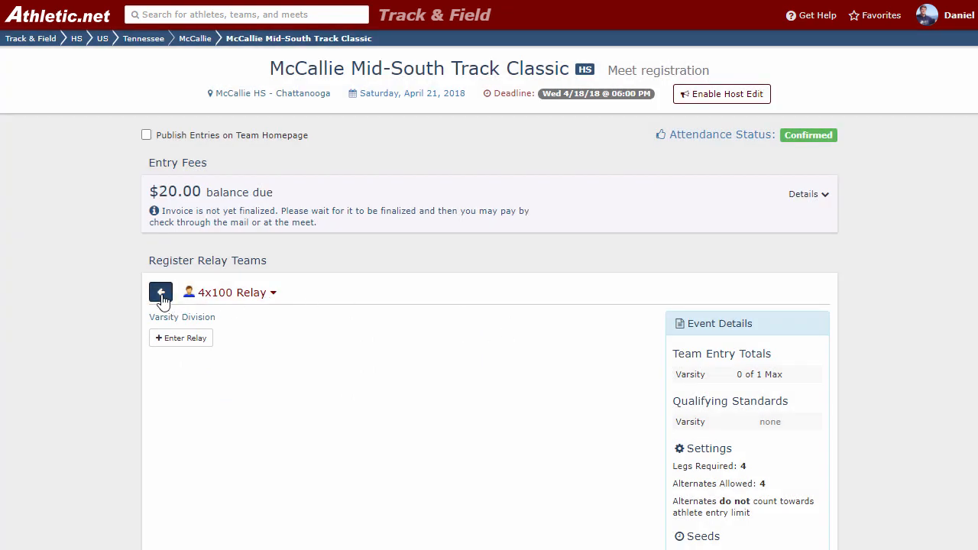
# Remove the second athlete's Varsity entry from the male High Jump and return to the registration overview.
pyautogui.click(162, 294)
pyautogui.click(275, 380)
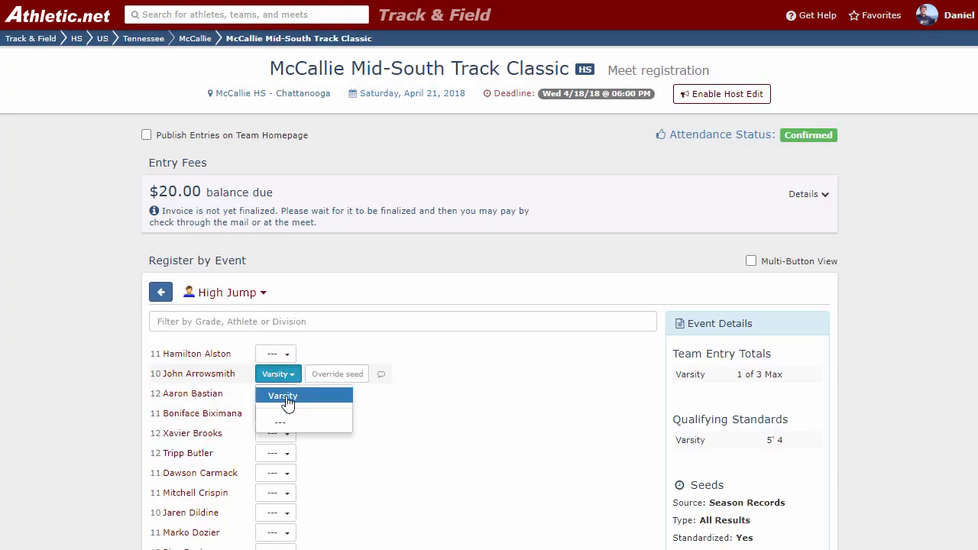
pyautogui.click(286, 408)
pyautogui.click(161, 270)
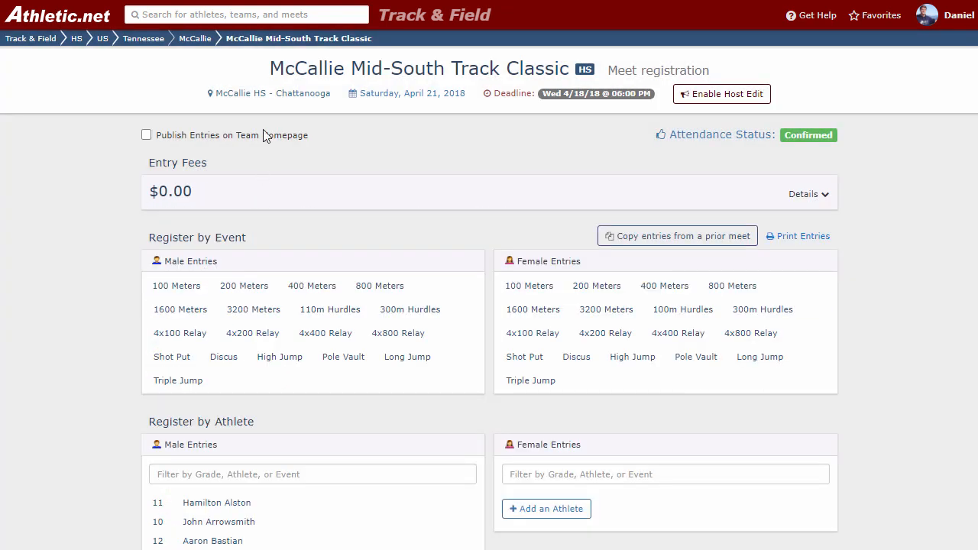
# Search for "wilton" and open the Track & Field page of Wilton HS in Wilton, Connecticut.
pyautogui.click(255, 14)
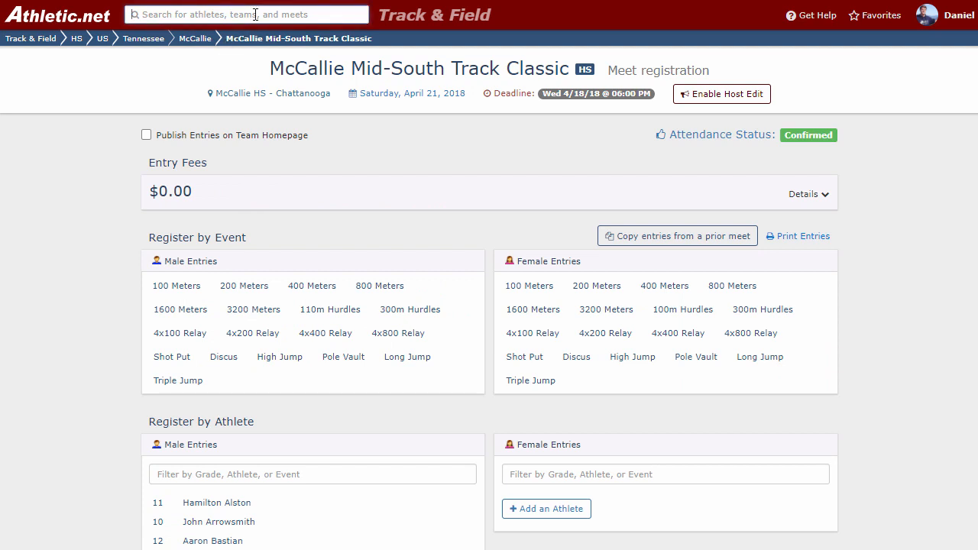
pyautogui.write('wilton')
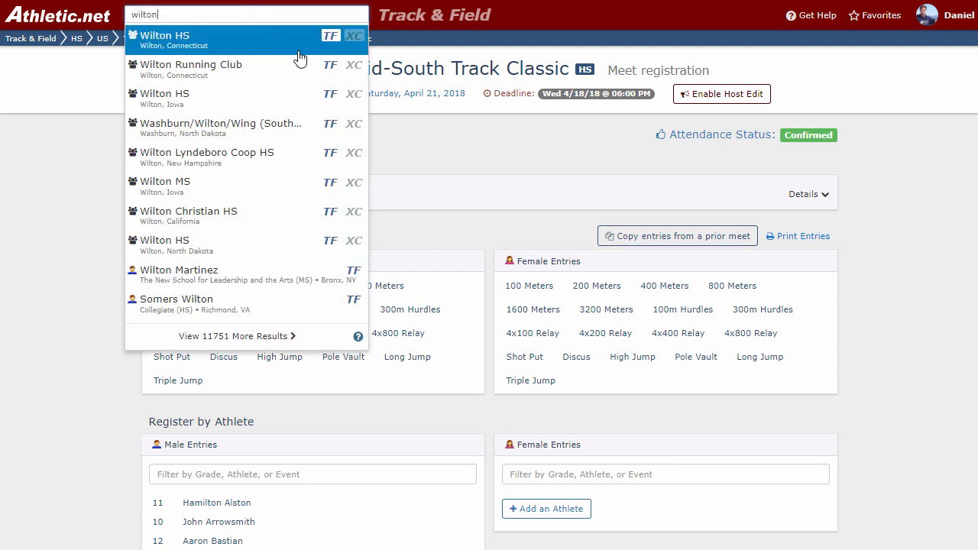
pyautogui.click(307, 39)
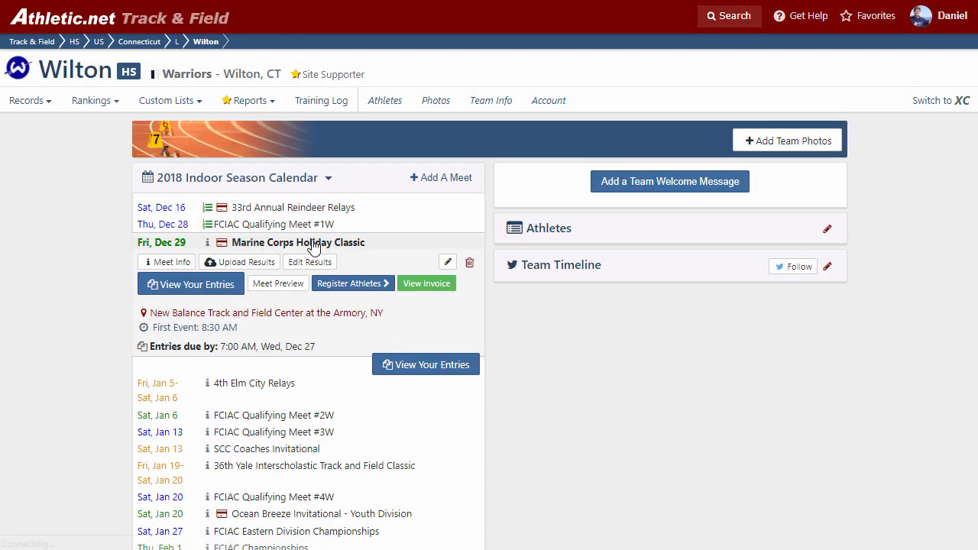
# Open athlete registration for FCIAC Qualifying Meet #3W from the 2018 Indoor Season Calendar.
pyautogui.click(352, 243)
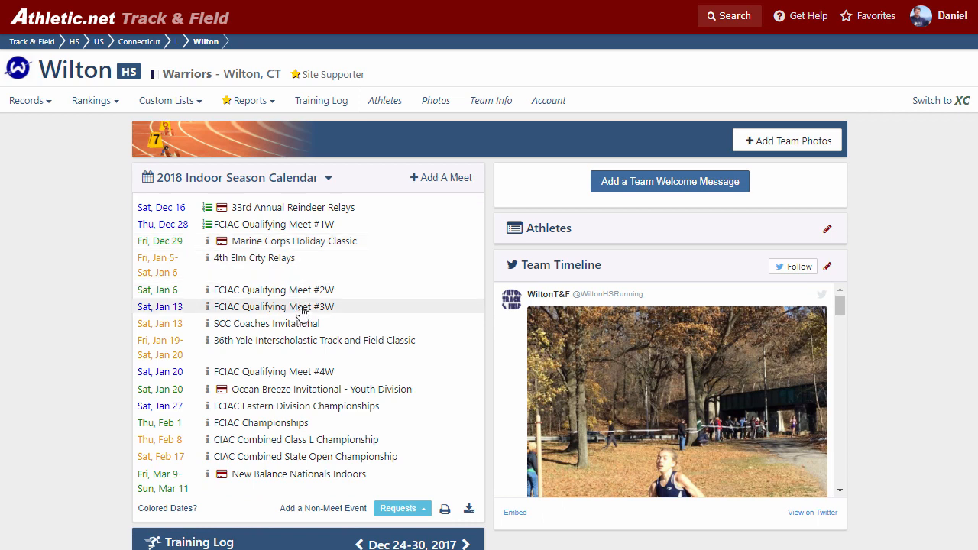
pyautogui.click(303, 309)
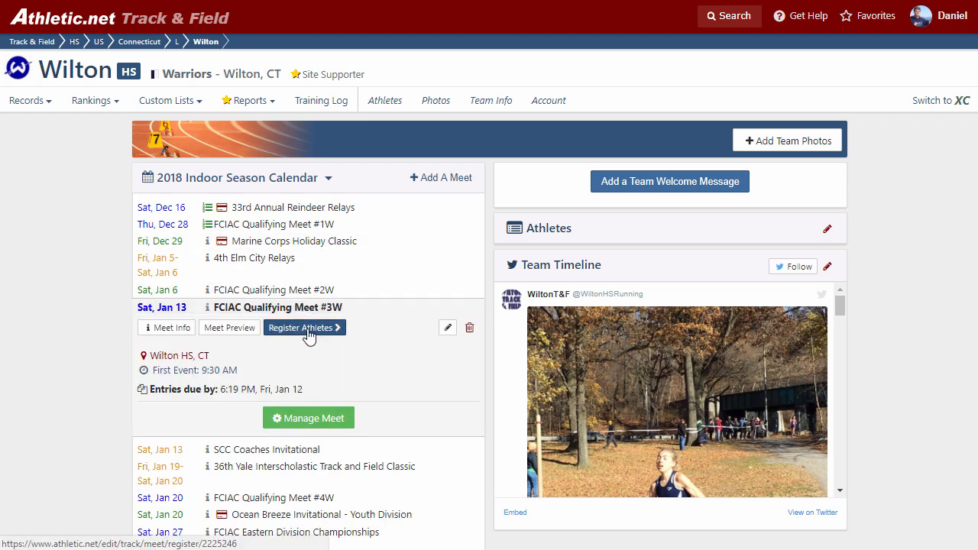
pyautogui.click(311, 332)
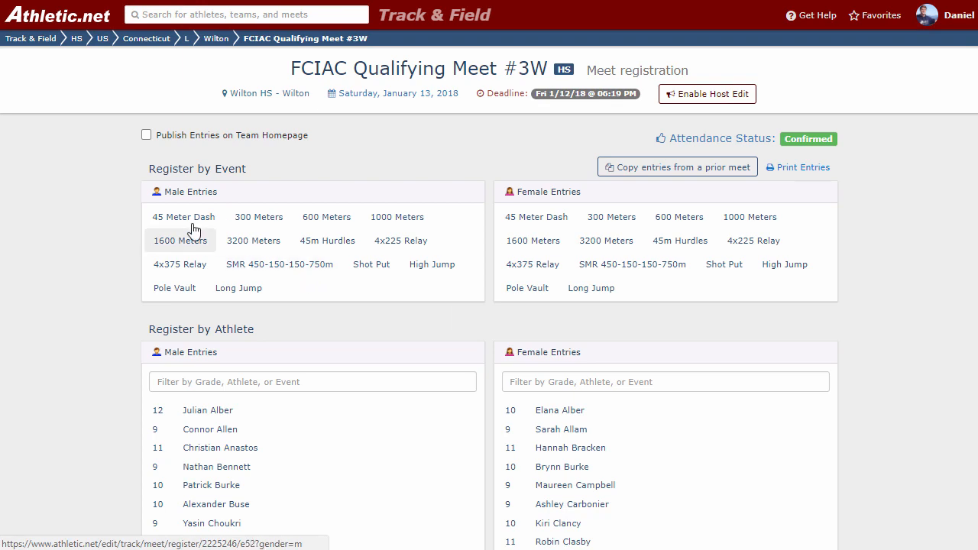
# In the male 45 Meter Dash, enable Multi-Button View and enter the first and third listed athletes as Varsity.
pyautogui.click(181, 219)
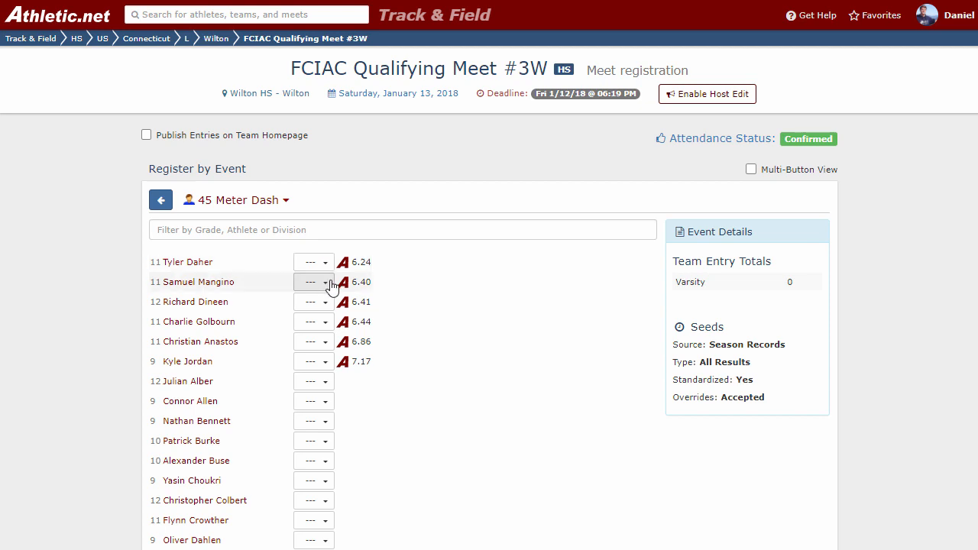
pyautogui.click(751, 170)
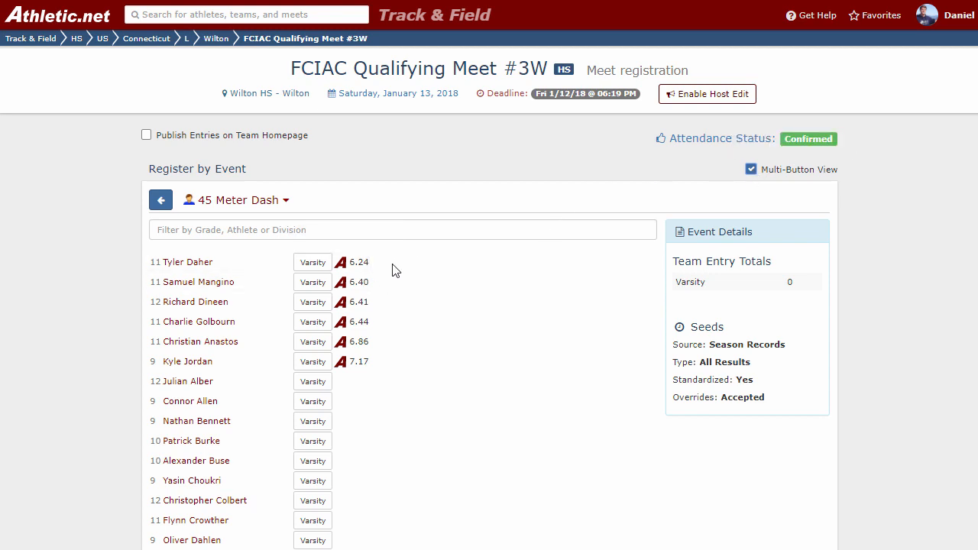
pyautogui.click(320, 265)
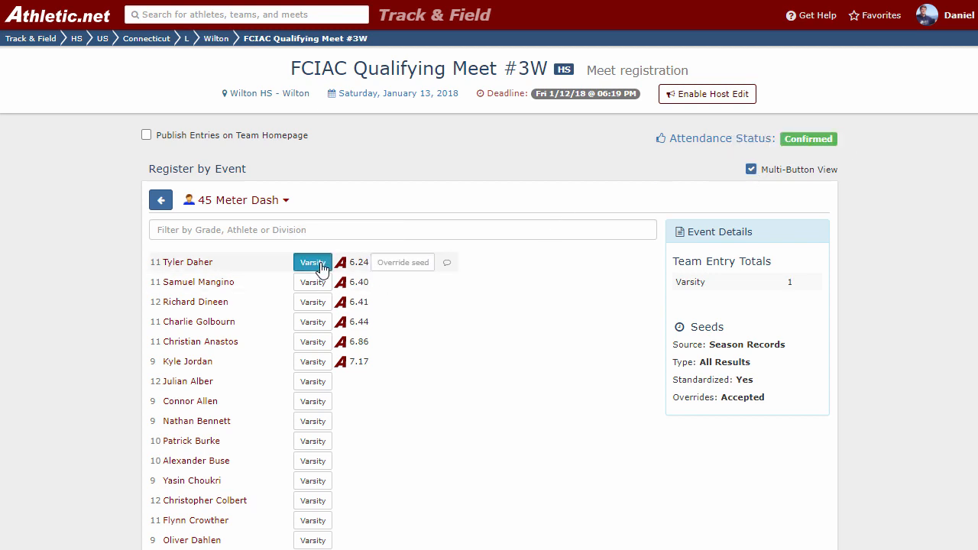
pyautogui.click(315, 304)
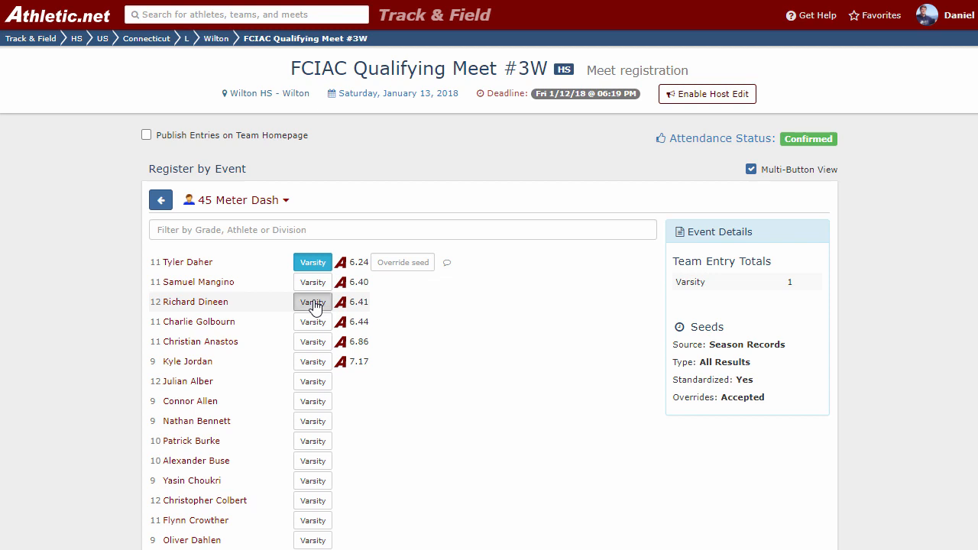
# Enter the fourth, fifth, seventh and eighth listed athletes as Varsity in the male 45 Meter Dash, leaving their seed overrides empty.
pyautogui.click(316, 344)
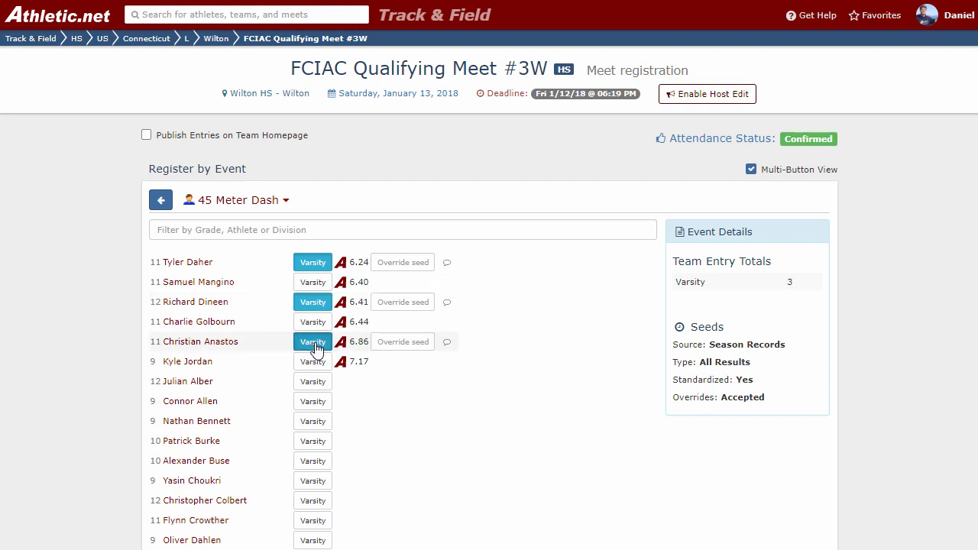
pyautogui.click(313, 323)
pyautogui.click(309, 384)
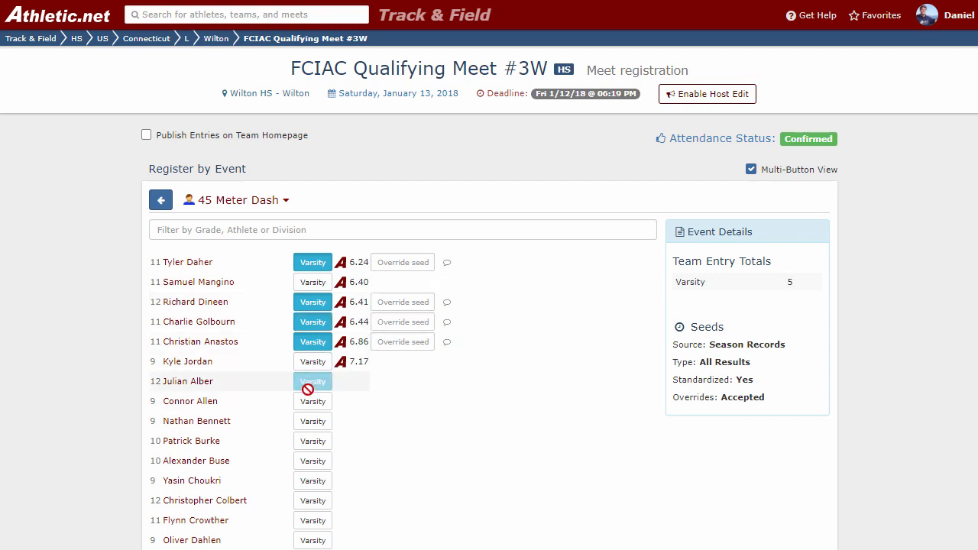
pyautogui.click(307, 402)
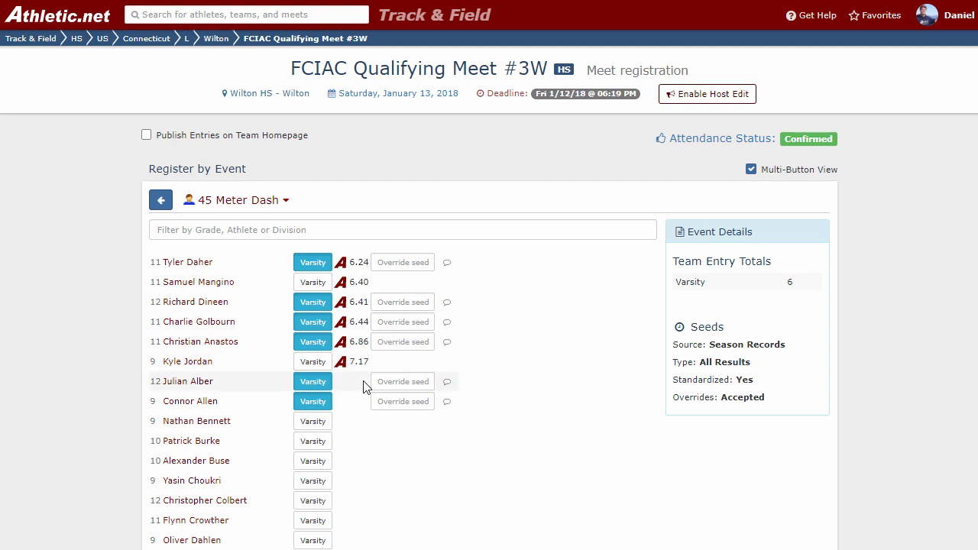
pyautogui.click(413, 324)
pyautogui.click(533, 345)
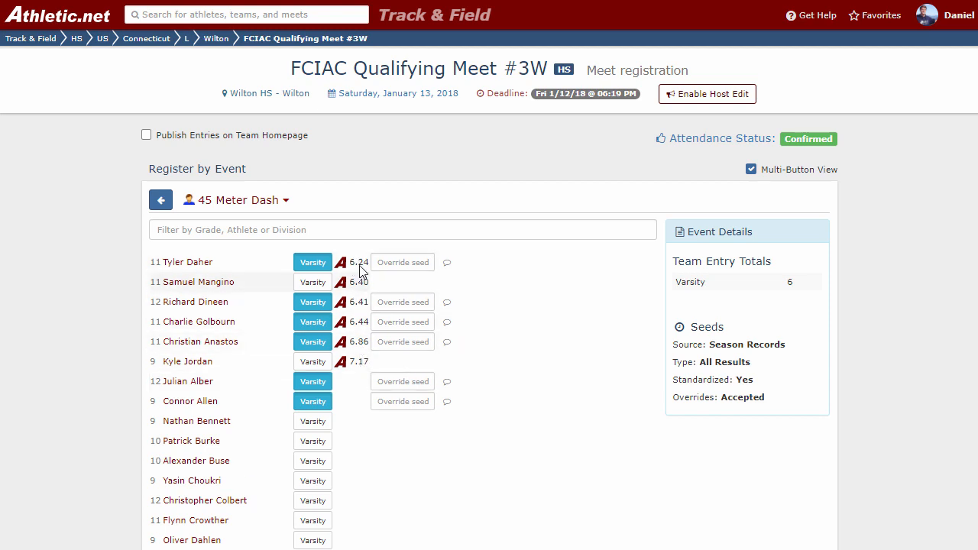
# Open the individual registration page of the third athlete listed in the male 45 Meter Dash.
pyautogui.click(160, 202)
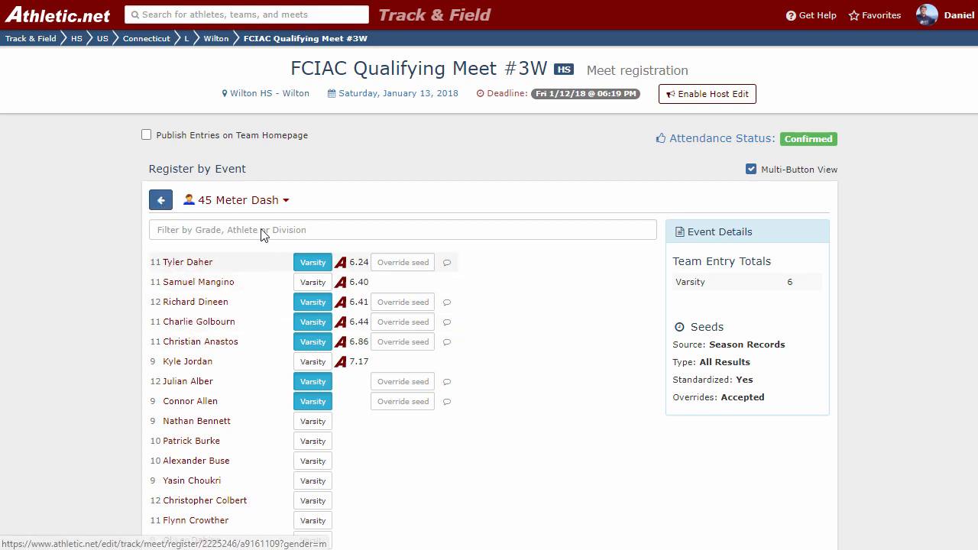
pyautogui.click(227, 203)
pyautogui.click(228, 203)
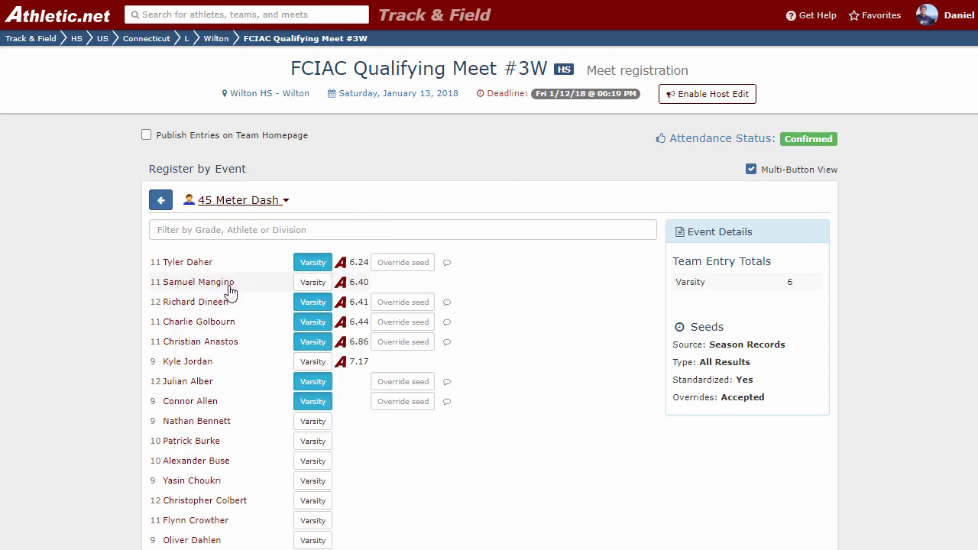
pyautogui.click(200, 305)
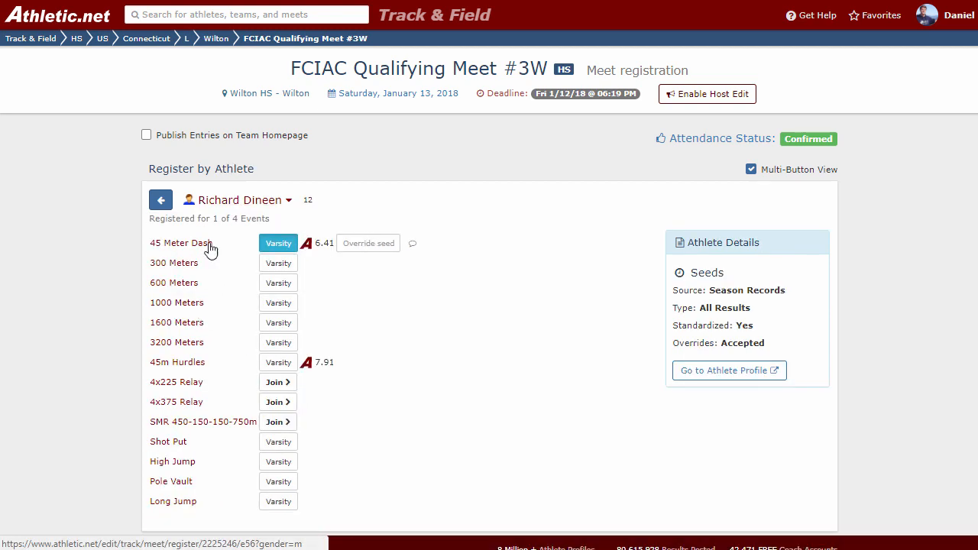
# Enter the athlete as Varsity in the 600 Meters and 3200 Meters, and replace both entries with a Varsity entry in the 45m Hurdles.
pyautogui.click(280, 283)
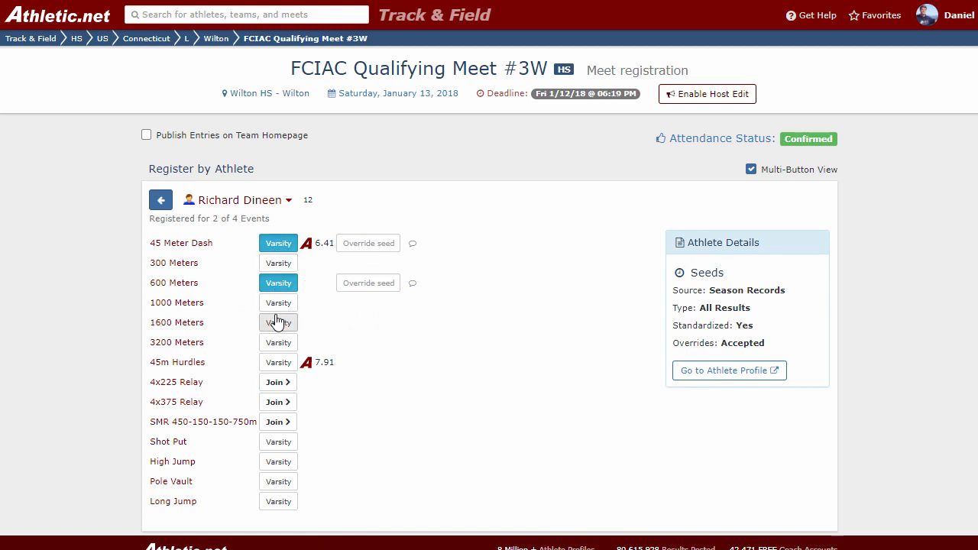
pyautogui.click(280, 345)
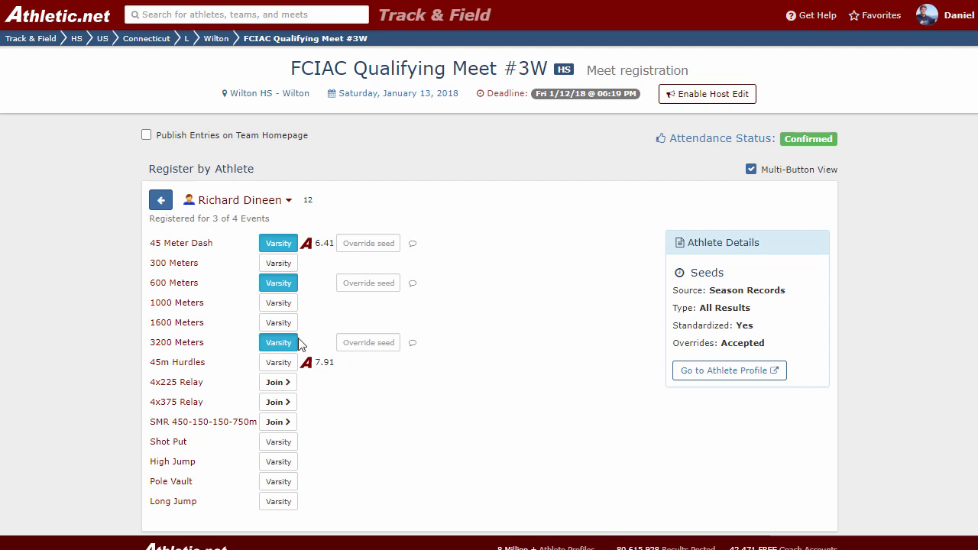
pyautogui.click(276, 346)
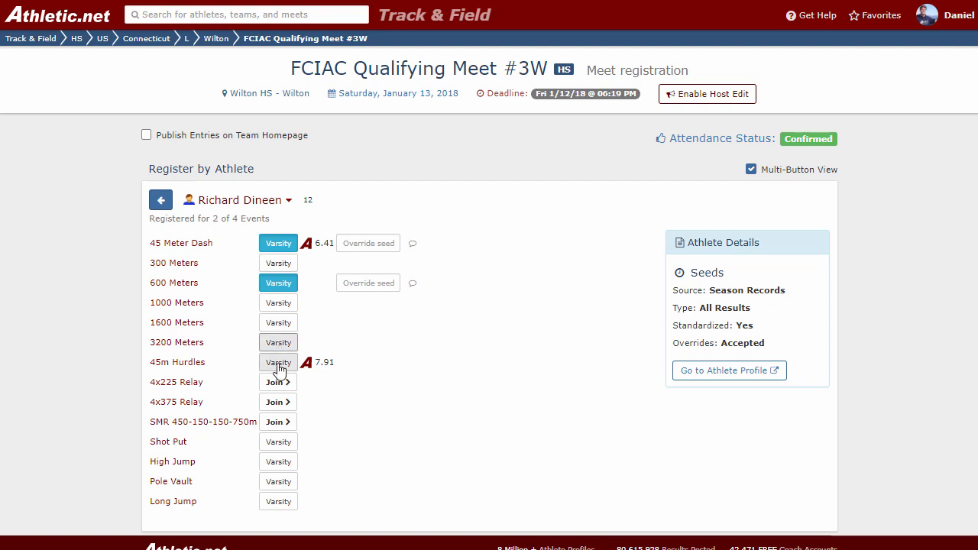
pyautogui.click(280, 283)
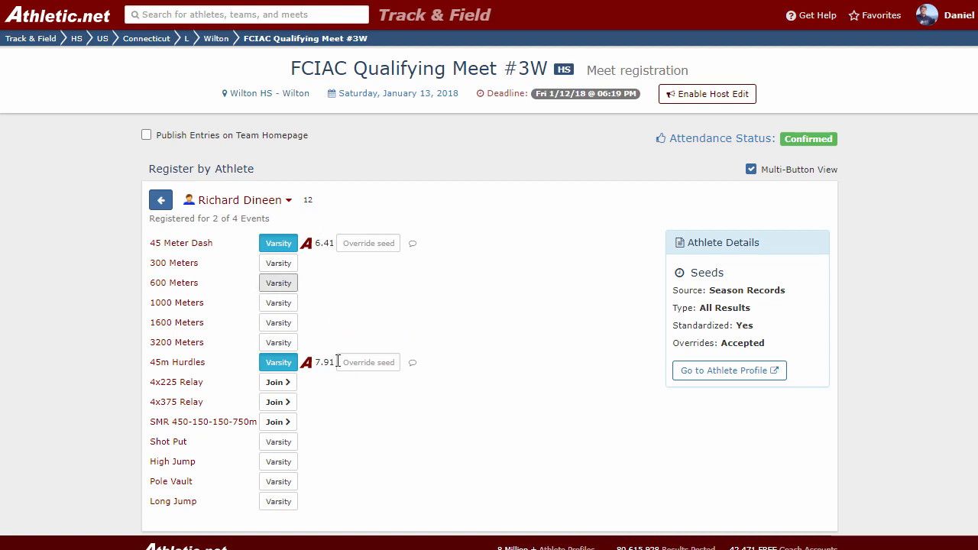
# Review the season results on the athlete's Track & Field profile and return to the registration overview.
pyautogui.click(742, 374)
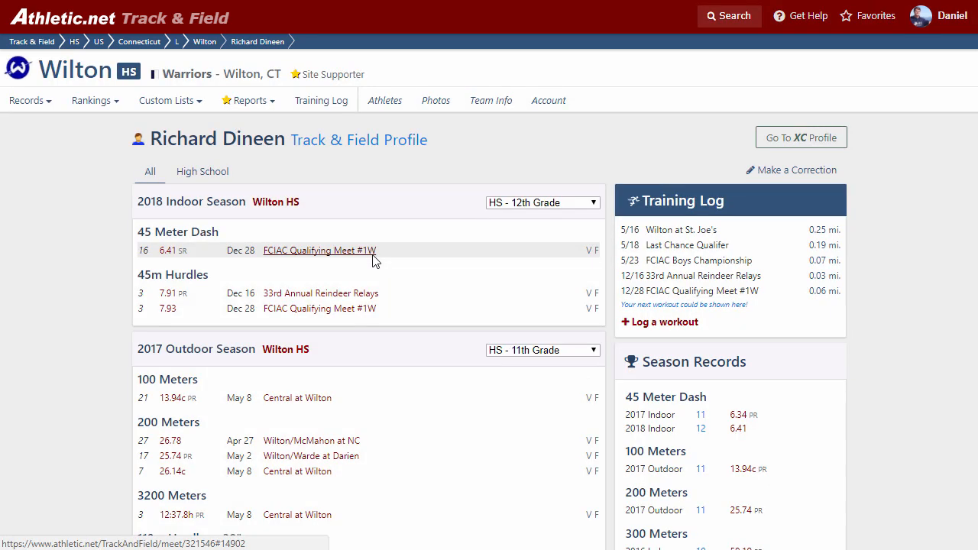
pyautogui.scroll(-4, 367, 301)
pyautogui.scroll(4, 370, 313)
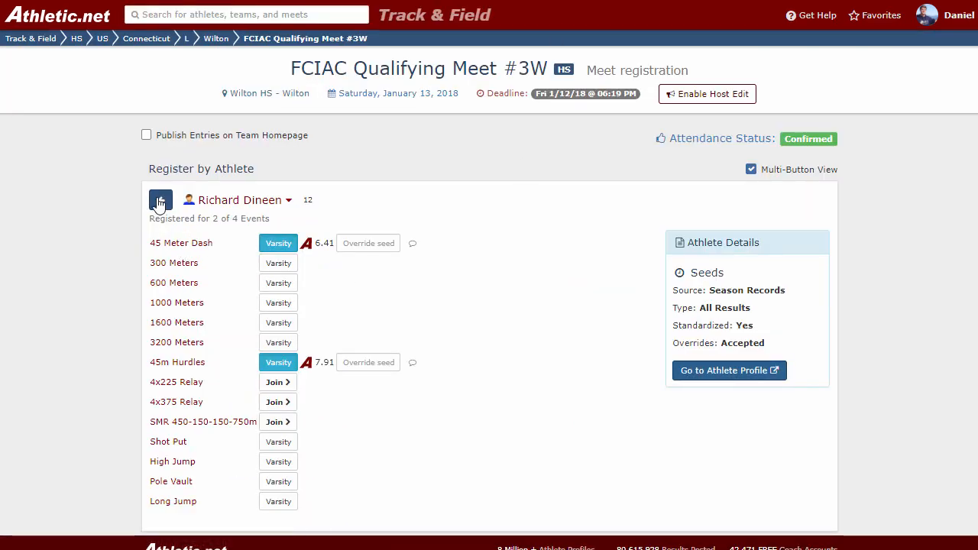
pyautogui.click(160, 201)
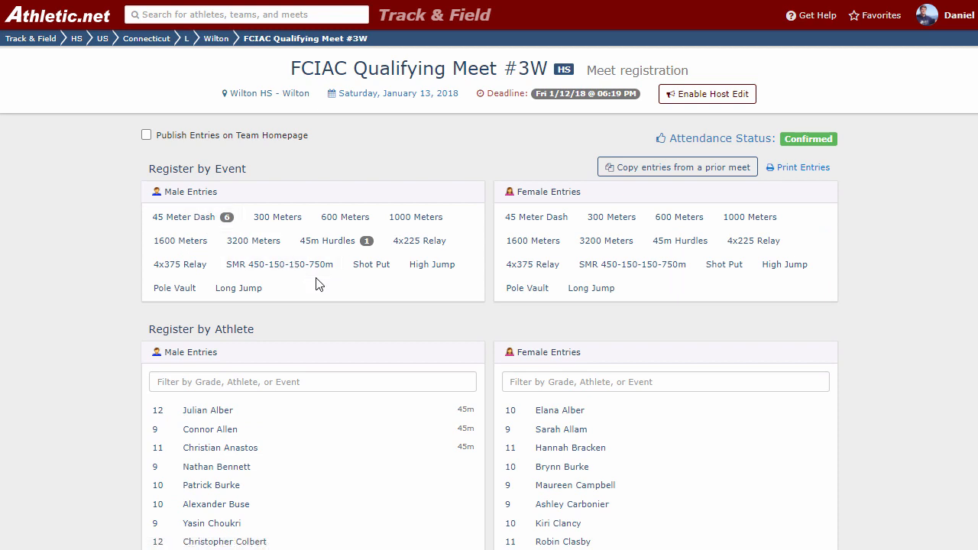
# View the printable meet entries by event and by athlete, and return to the registration overview.
pyautogui.click(810, 168)
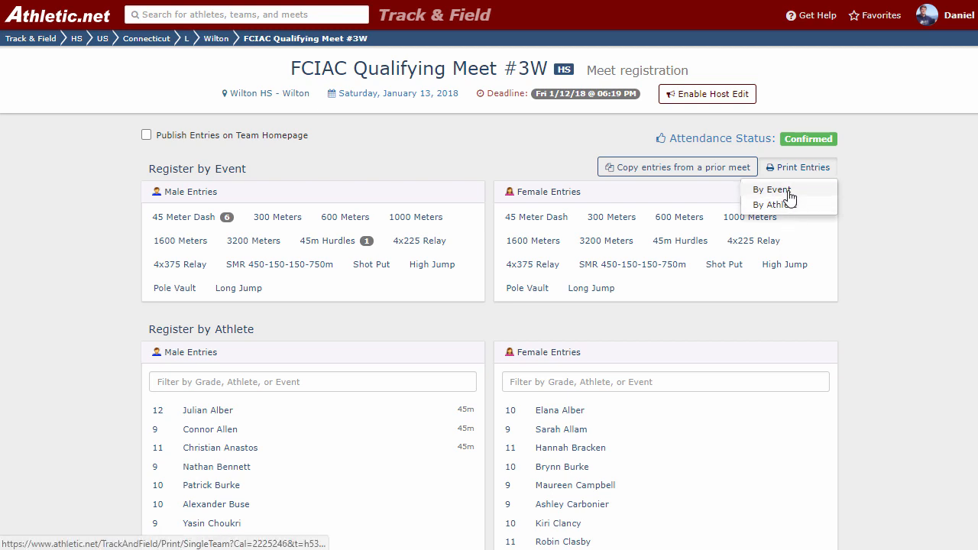
pyautogui.click(780, 190)
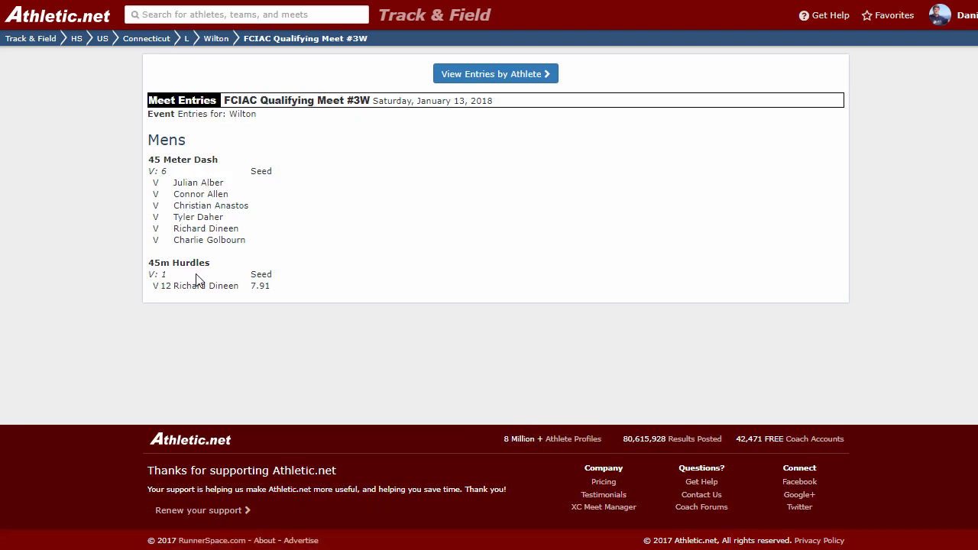
pyautogui.click(472, 75)
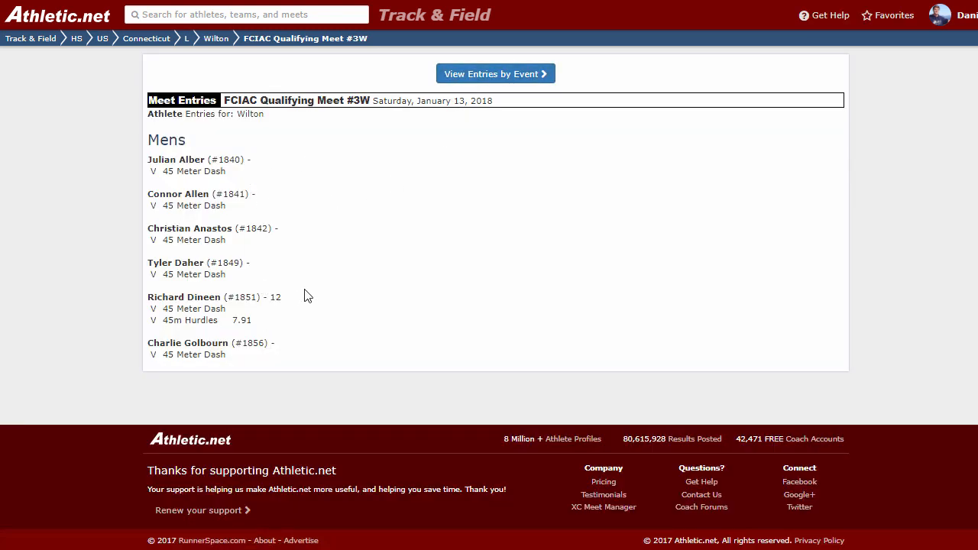
pyautogui.hotkey('alt', 'Left')
pyautogui.hotkey('alt', 'Left')
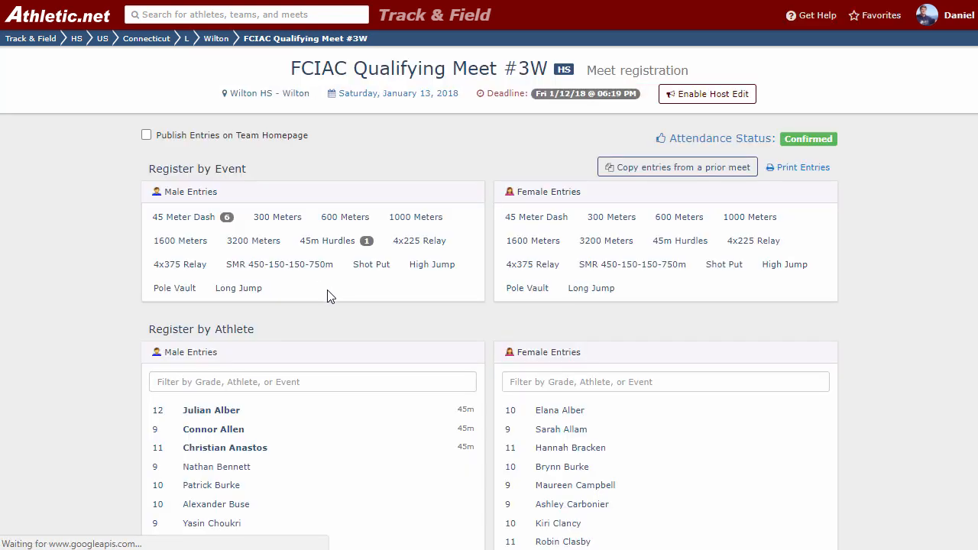
# Remove all Varsity entries from the male 45 Meter Dash and return to the registration overview.
pyautogui.click(201, 221)
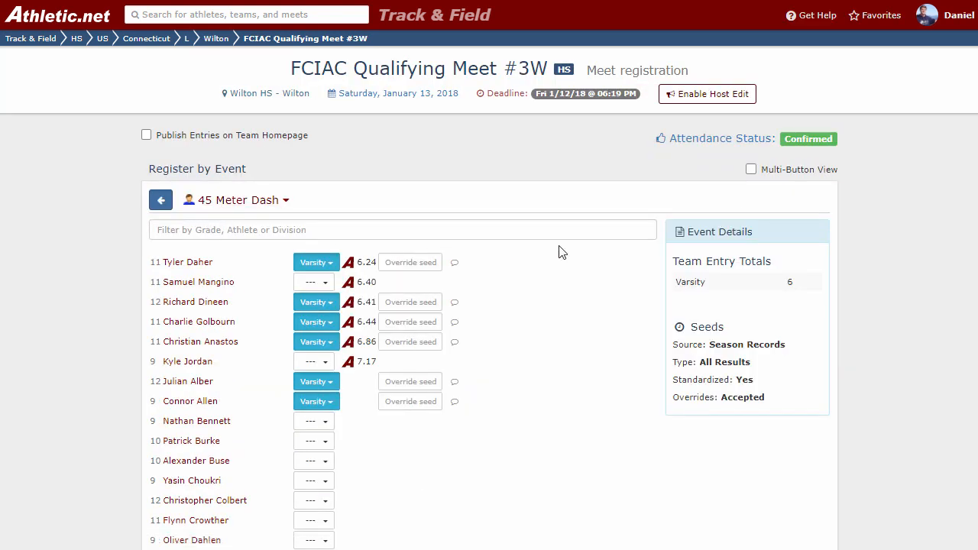
pyautogui.click(313, 262)
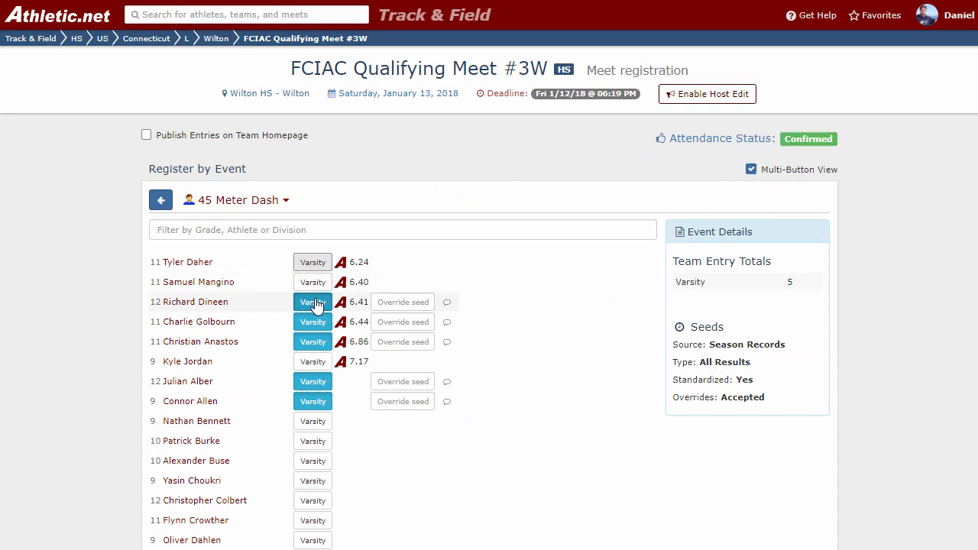
pyautogui.click(314, 302)
pyautogui.click(314, 321)
pyautogui.click(312, 343)
pyautogui.click(314, 381)
pyautogui.click(313, 402)
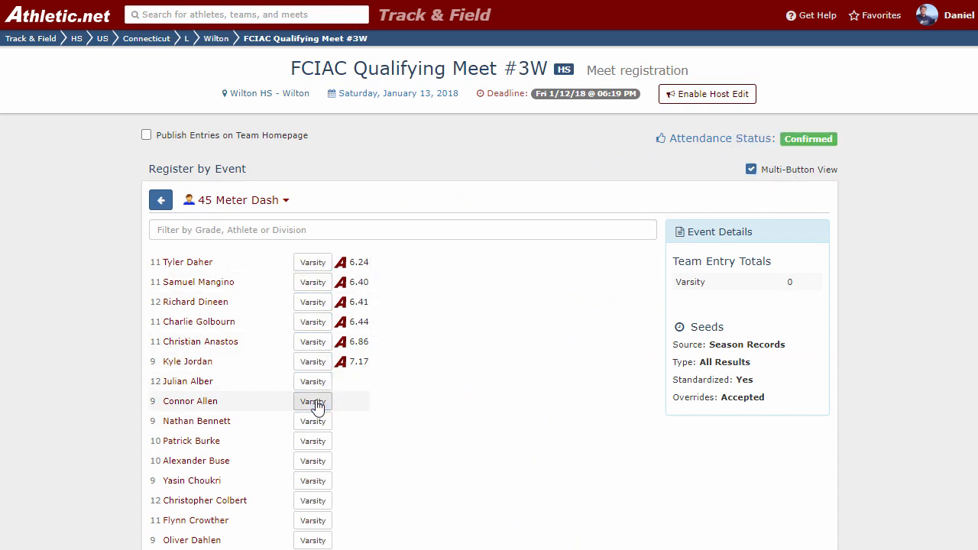
pyautogui.click(161, 202)
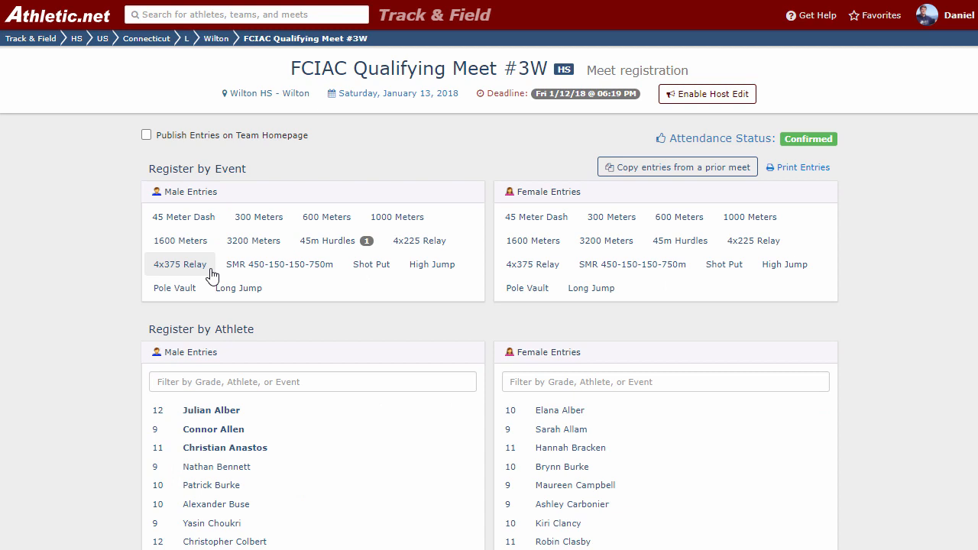
# Remove the first listed athlete's Varsity entry from the male 45m Hurdles and return to the registration overview.
pyautogui.click(342, 246)
pyautogui.click(310, 262)
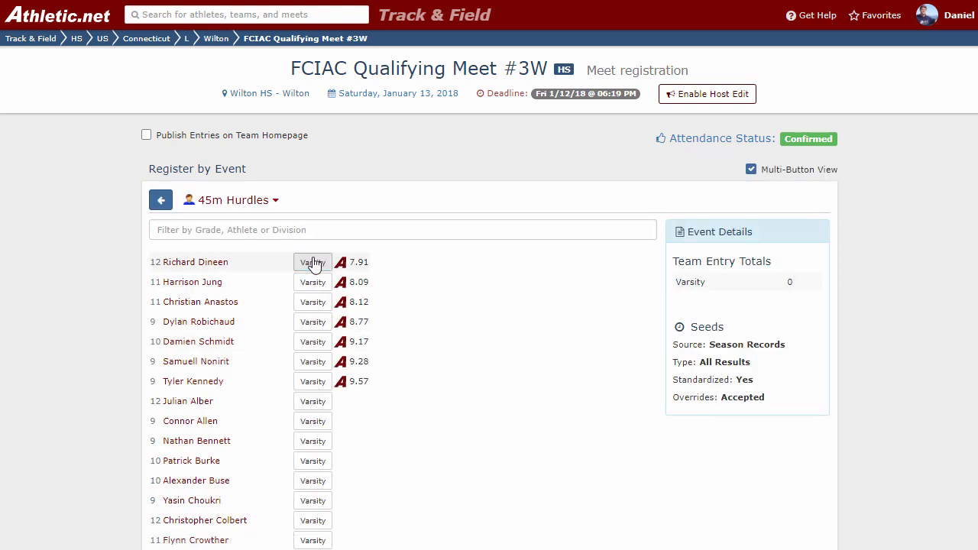
pyautogui.click(164, 201)
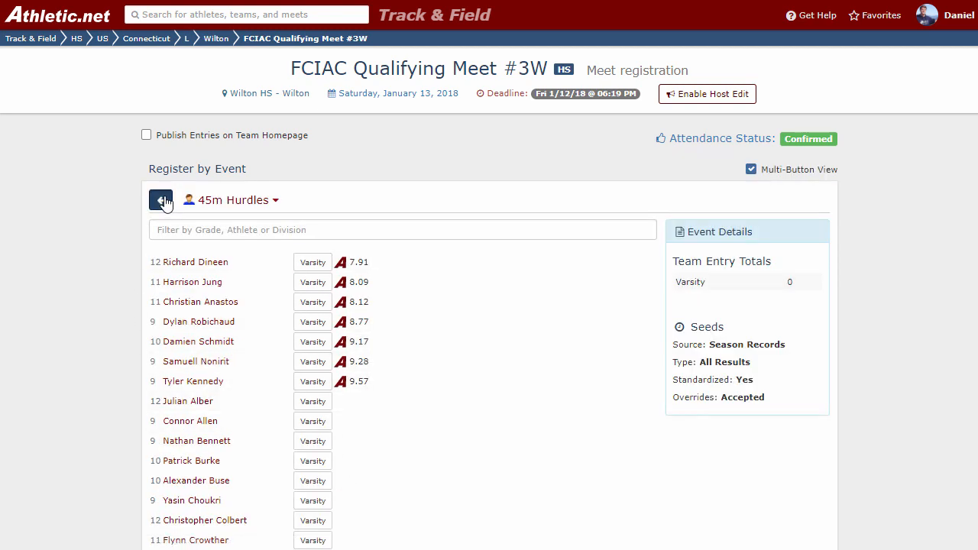
pyautogui.click(164, 201)
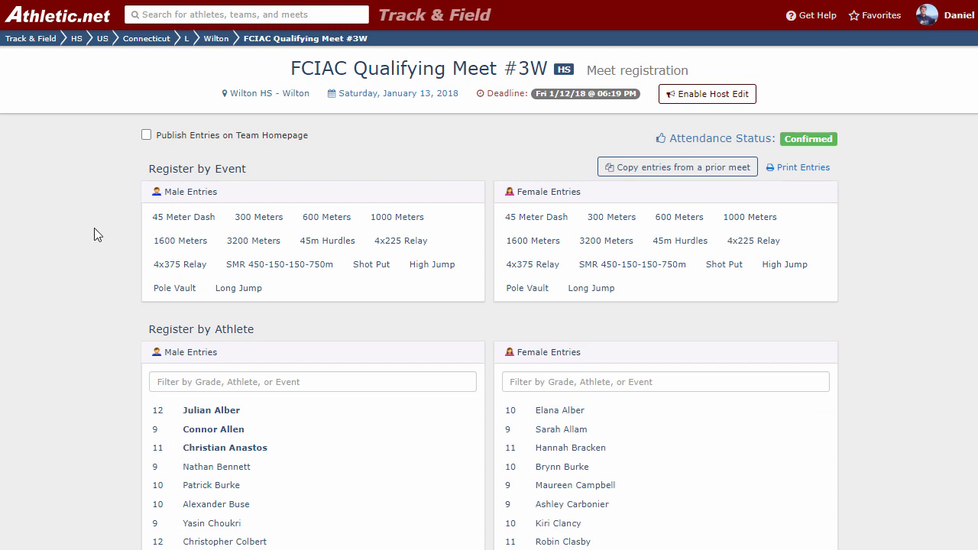
# Reload the registration overview and check the events and athlete lists for remaining entries.
pyautogui.press('F5')
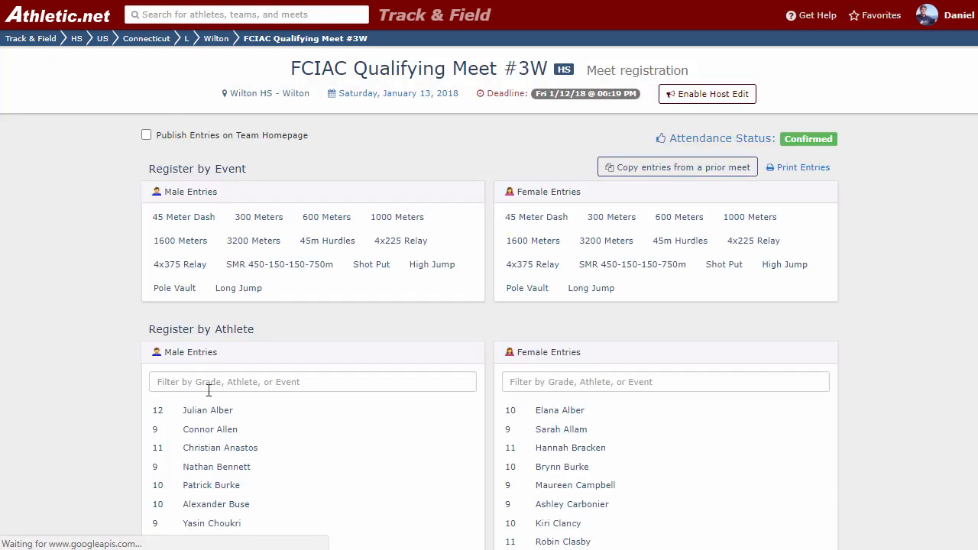
pyautogui.scroll(-3, 212, 310)
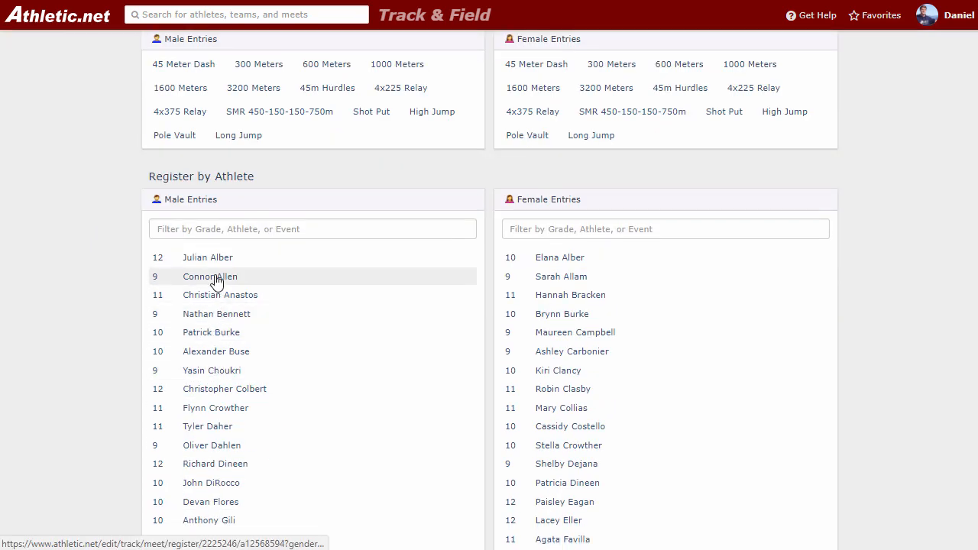
pyautogui.scroll(2, 228, 370)
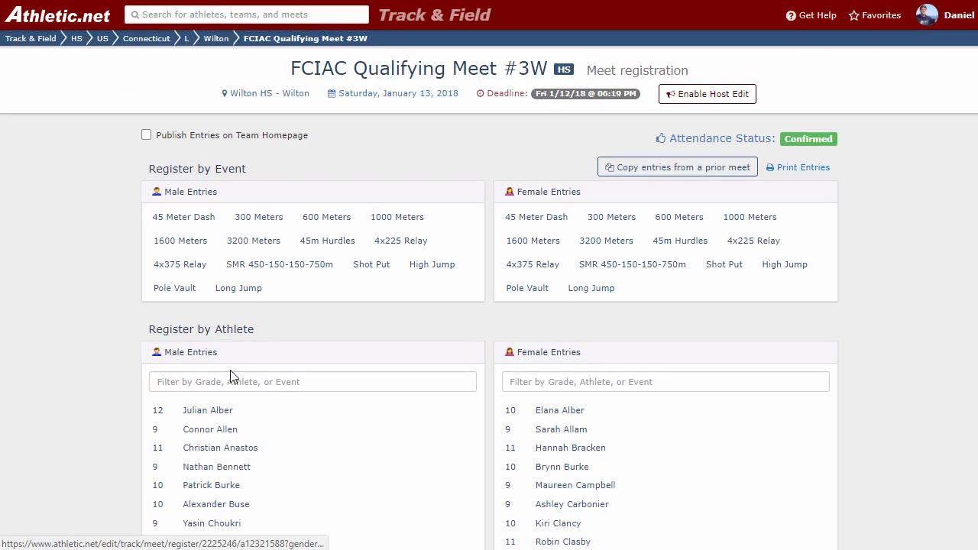